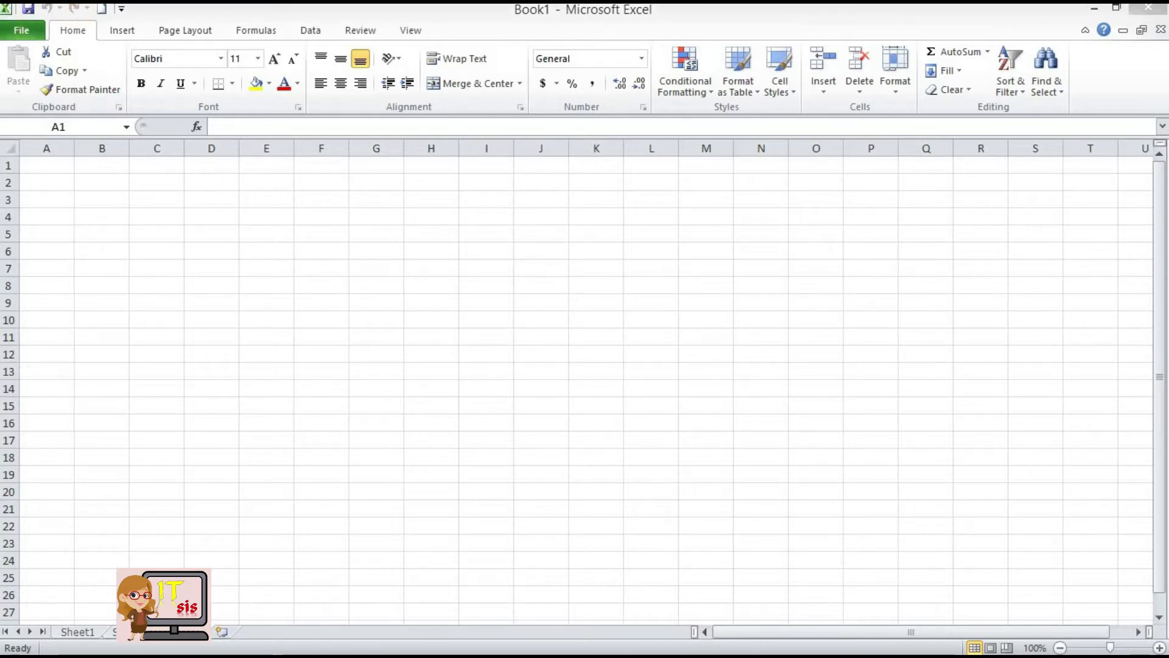
Step: Add the Spelling command to the Quick Access Toolbar from its customize menu
{"action": "left_click", "coordinate": [121, 10]}
{"action": "left_click", "coordinate": [122, 10]}
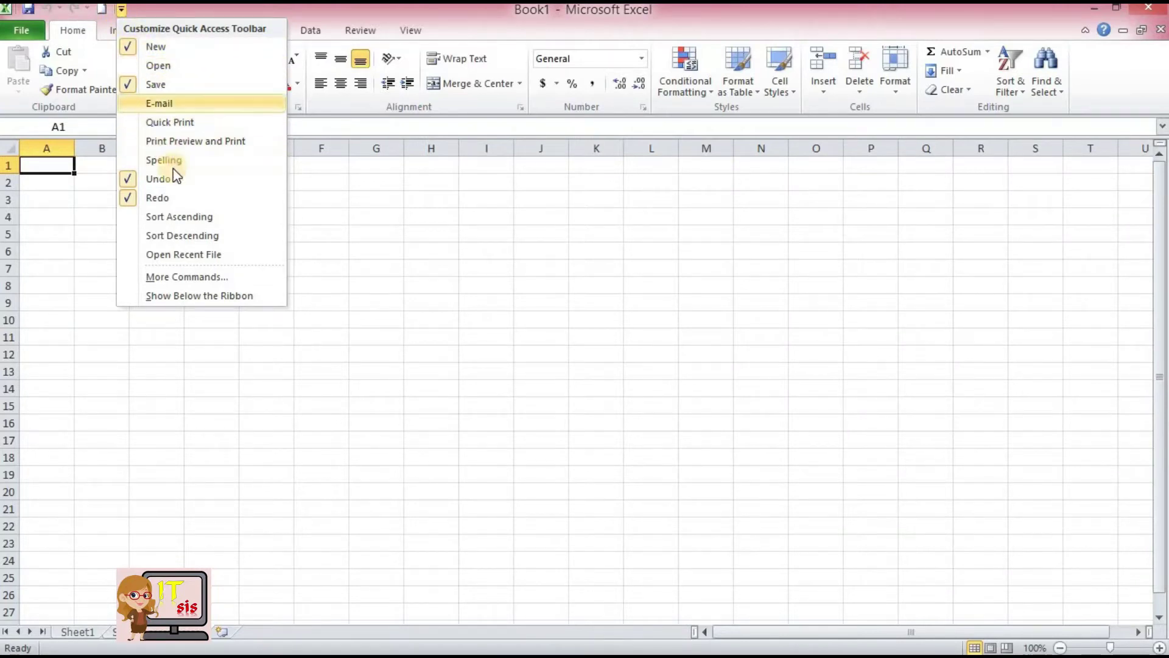
{"action": "left_click", "coordinate": [132, 160]}
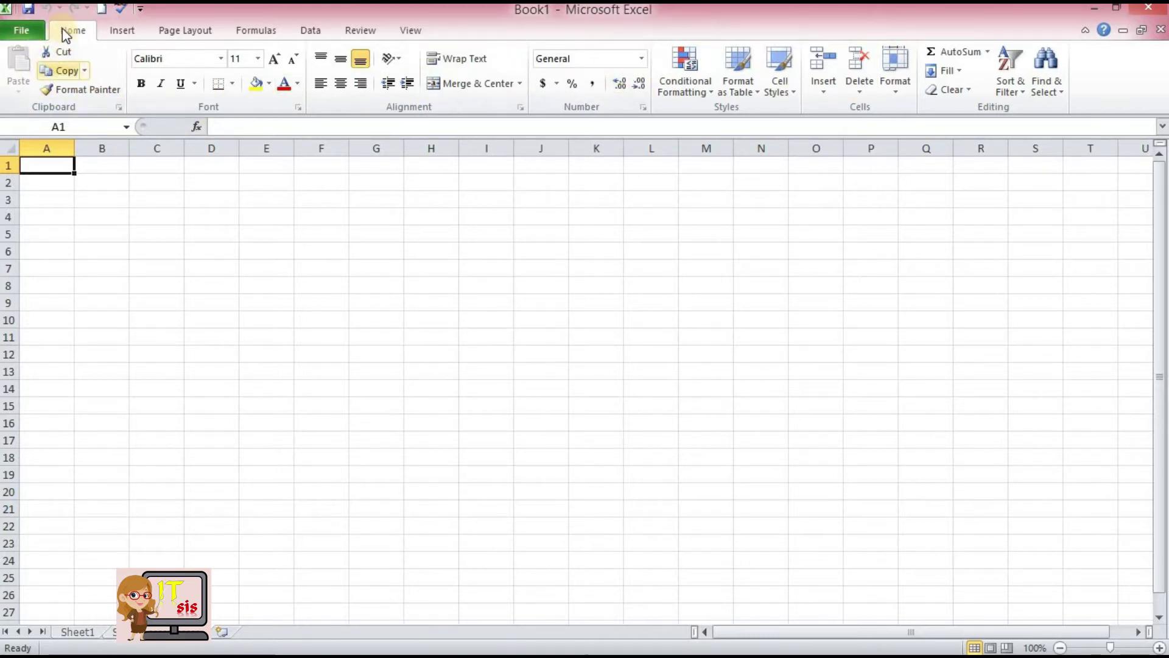
{"action": "left_click", "coordinate": [120, 30]}
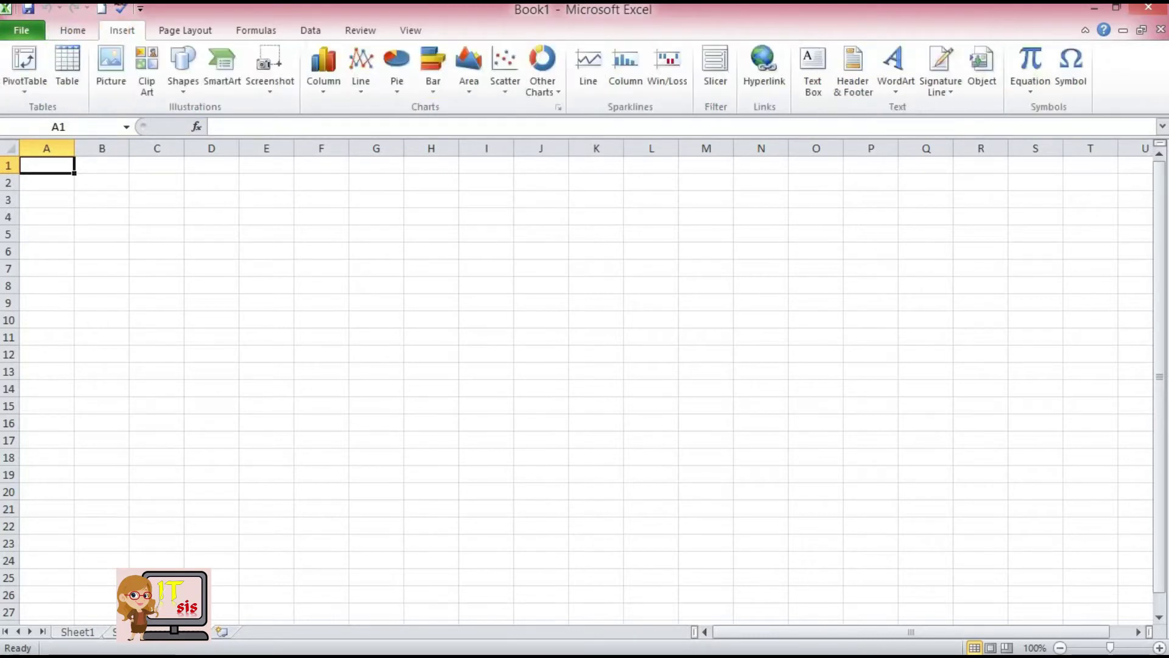
{"action": "left_click", "coordinate": [181, 31]}
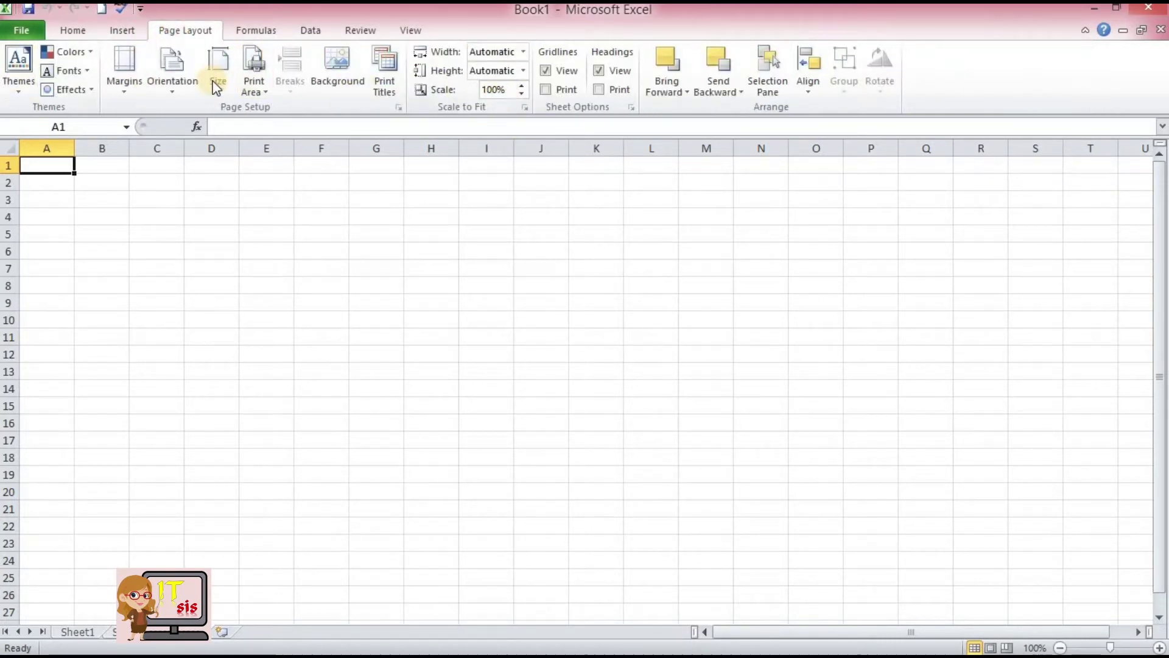
{"action": "left_click", "coordinate": [72, 32]}
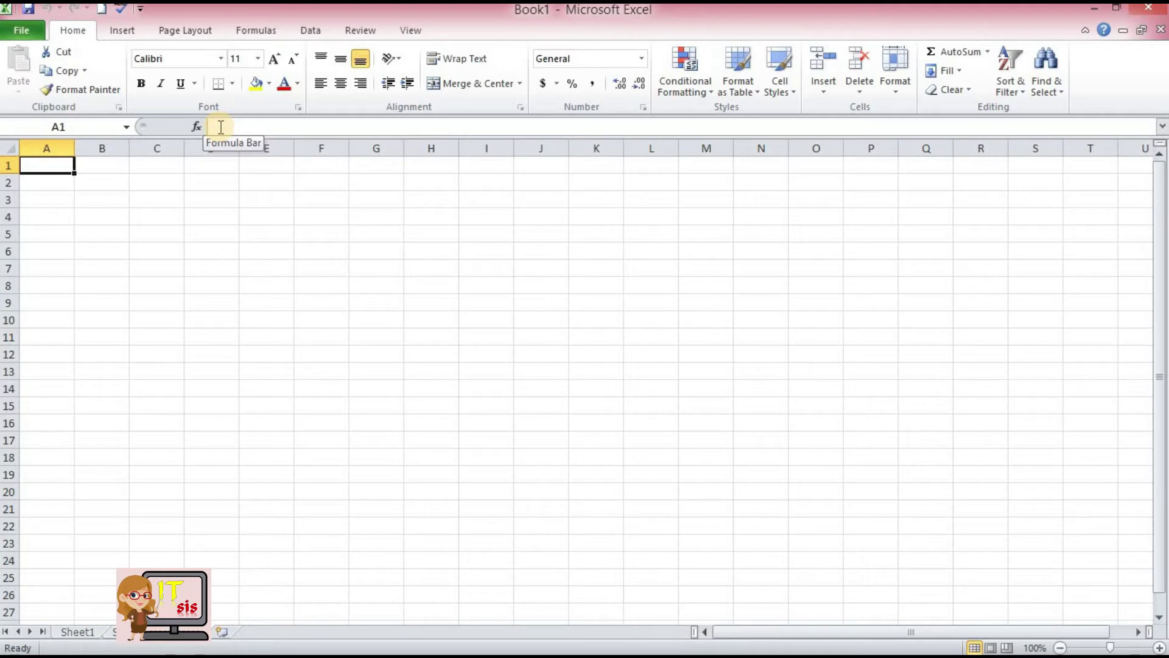
Step: Enter and leave the formula bar, then select cells D4, F5 and H8 in turn
{"action": "left_click", "coordinate": [220, 126]}
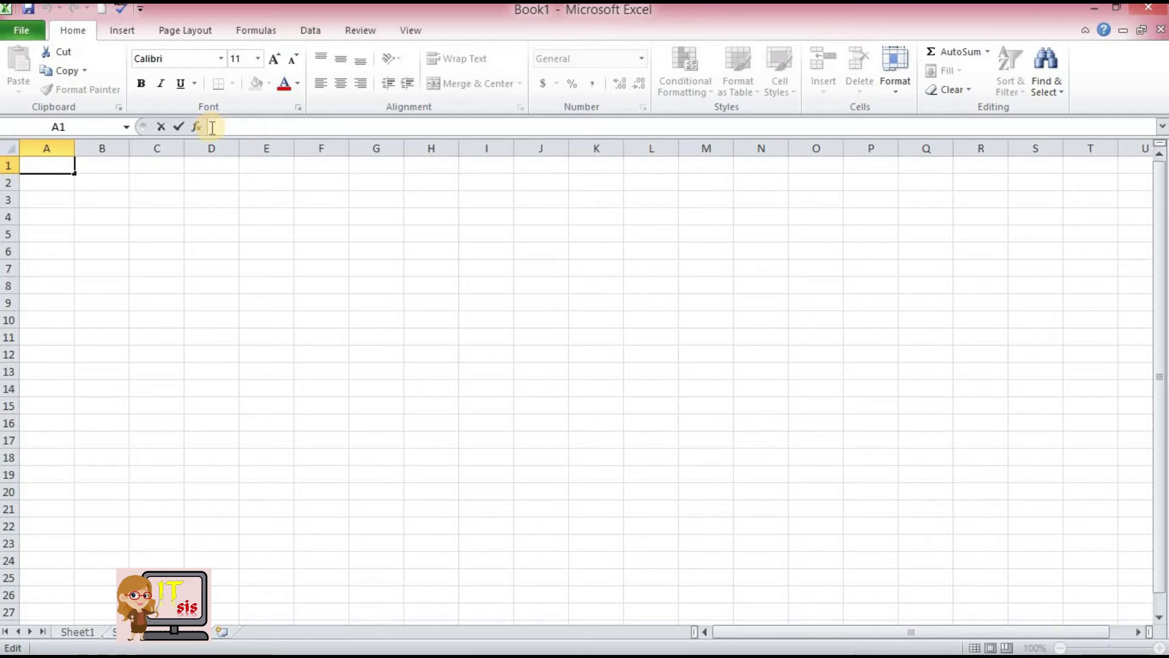
{"action": "left_click", "coordinate": [204, 215]}
{"action": "left_click", "coordinate": [316, 235]}
{"action": "left_click", "coordinate": [404, 286]}
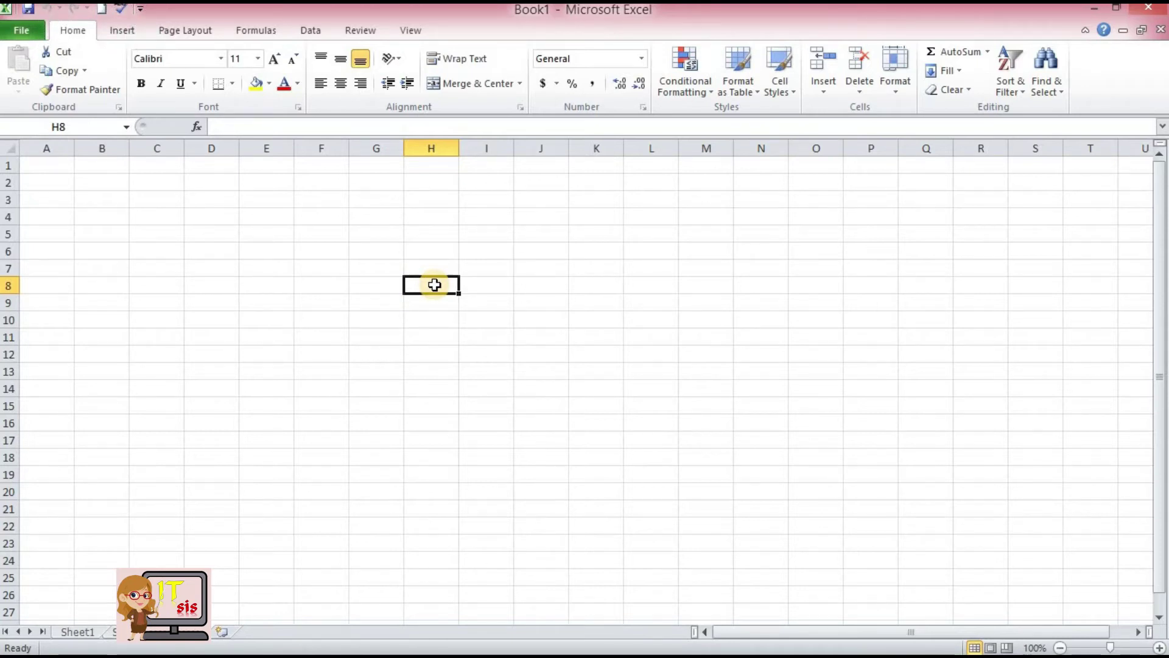
Step: Put the empty cell H8 into edit mode without typing anything
{"action": "double_click", "coordinate": [434, 284]}
{"action": "left_click", "coordinate": [436, 285]}
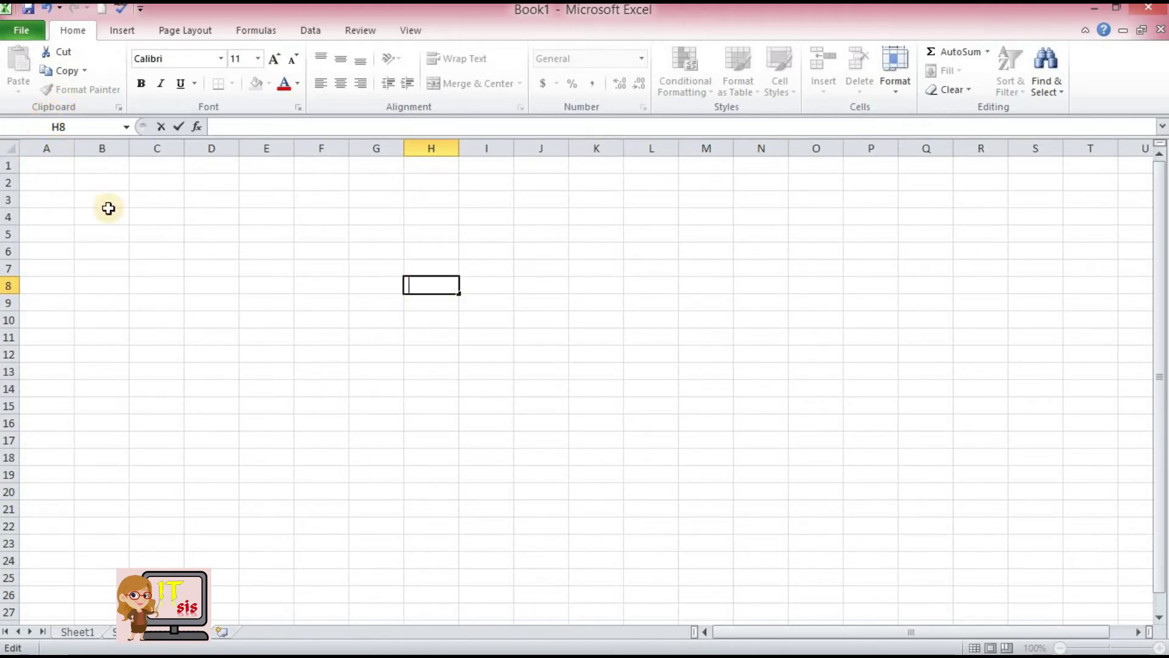
Step: Select cells D6, B6 and D8, then pick up D8's formatting with Format Painter
{"action": "left_click", "coordinate": [223, 252]}
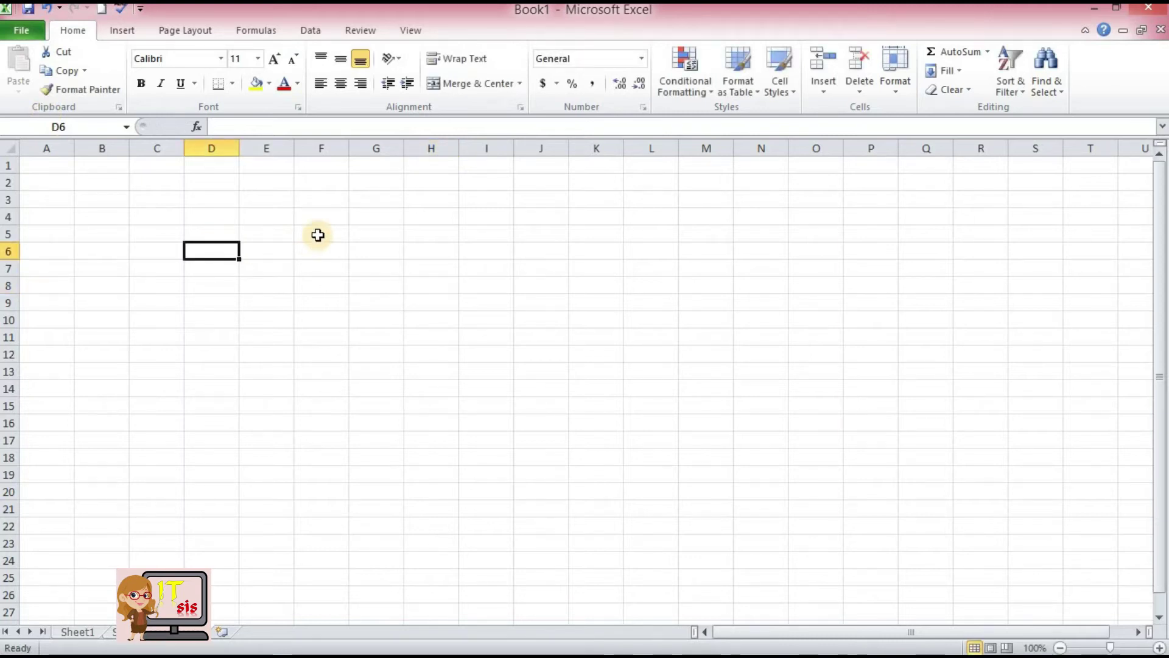
{"action": "left_click", "coordinate": [109, 251]}
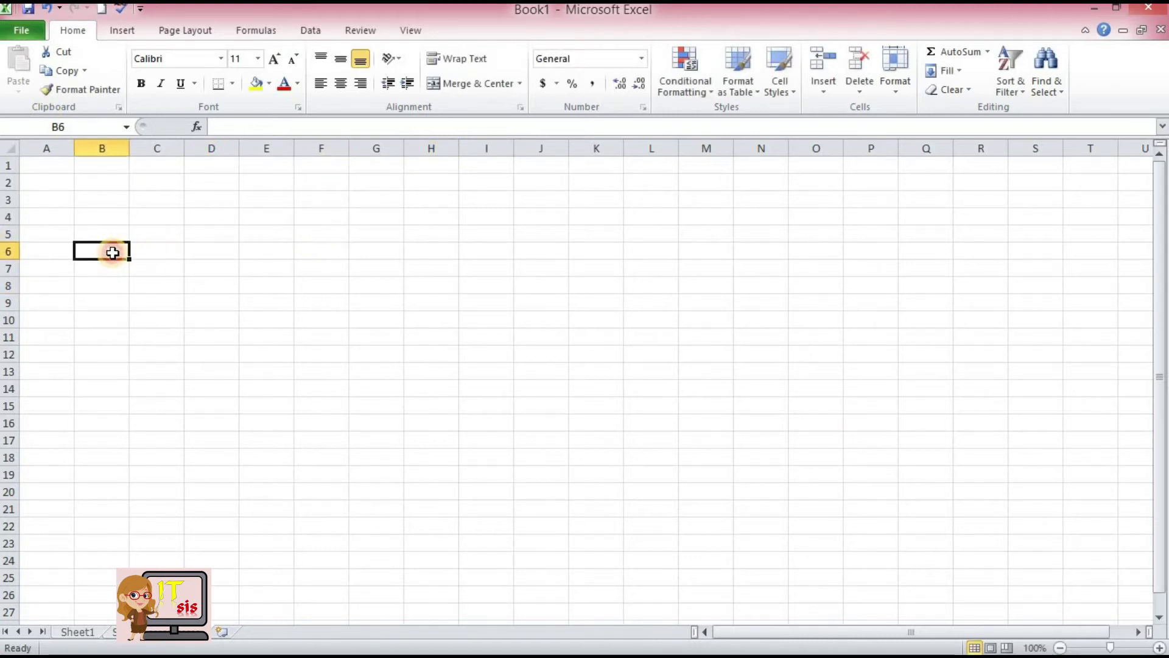
{"action": "left_click", "coordinate": [187, 284]}
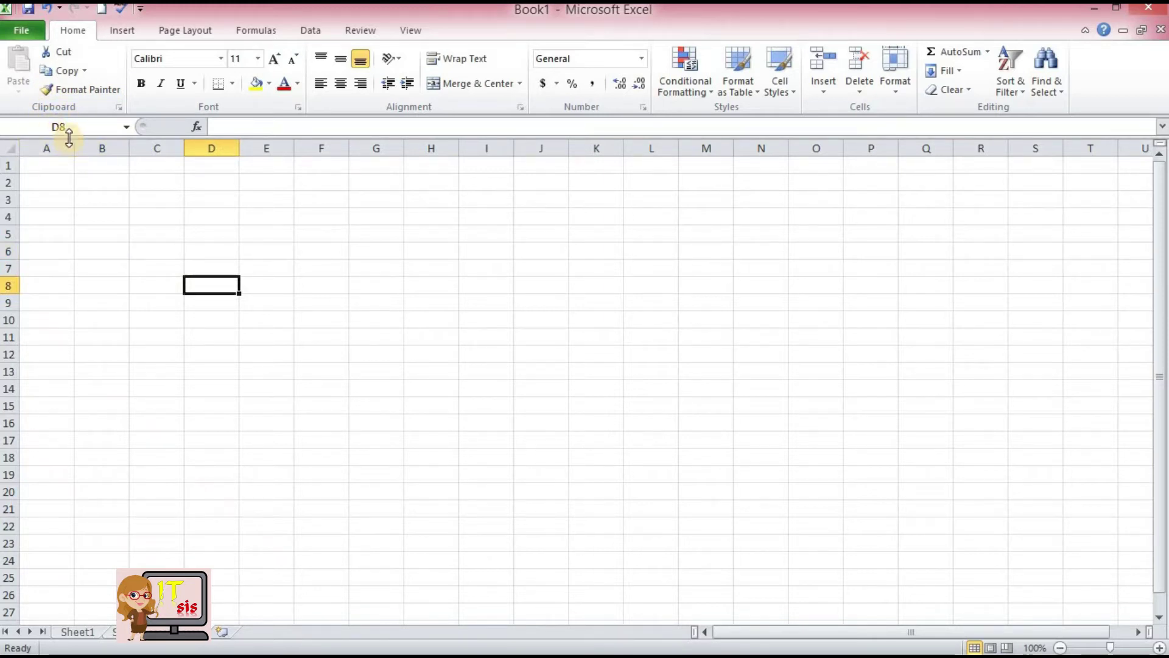
{"action": "left_click", "coordinate": [58, 90]}
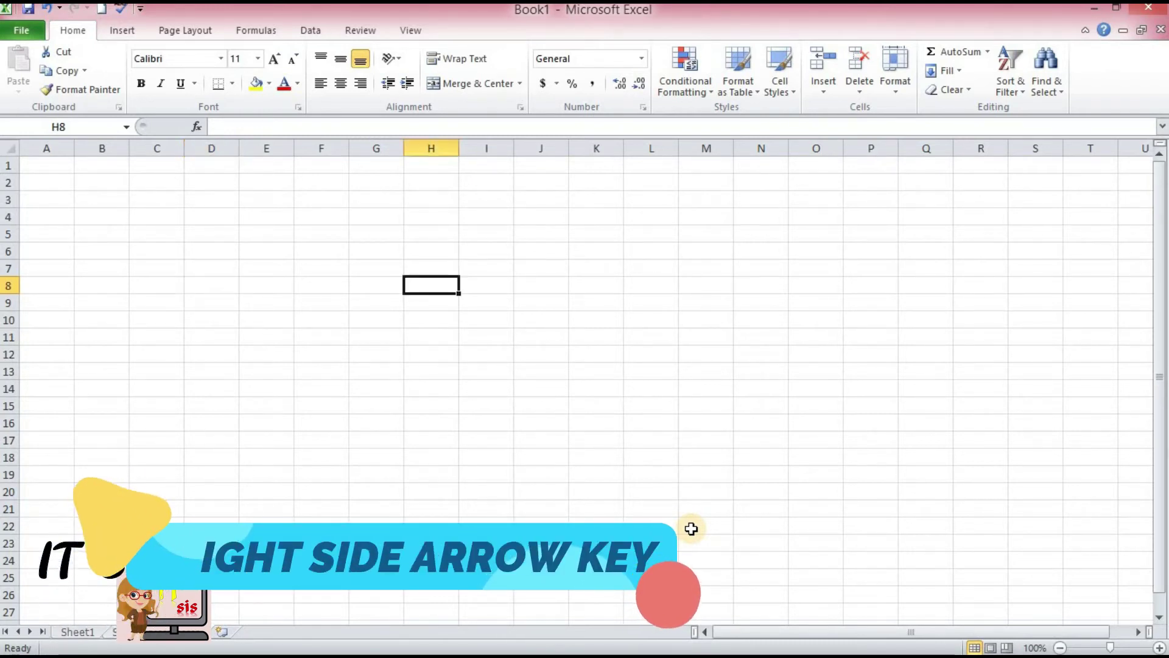
Step: Jump along row 8 to the last column, XFD, with Ctrl+Right Arrow
{"action": "key", "text": "ctrl+Right"}
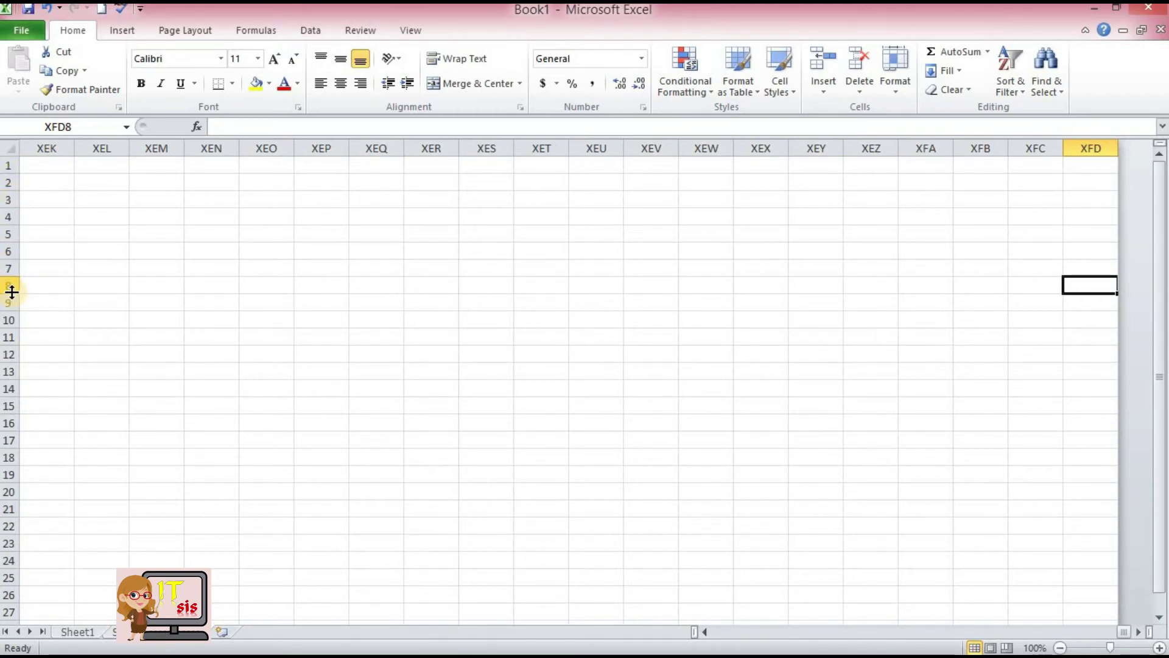
Step: Jump from XFD8 back to column A of row 8 with Ctrl+Left Arrow
{"action": "key", "text": "ctrl+Left"}
{"action": "key", "text": "ctrl+Left"}
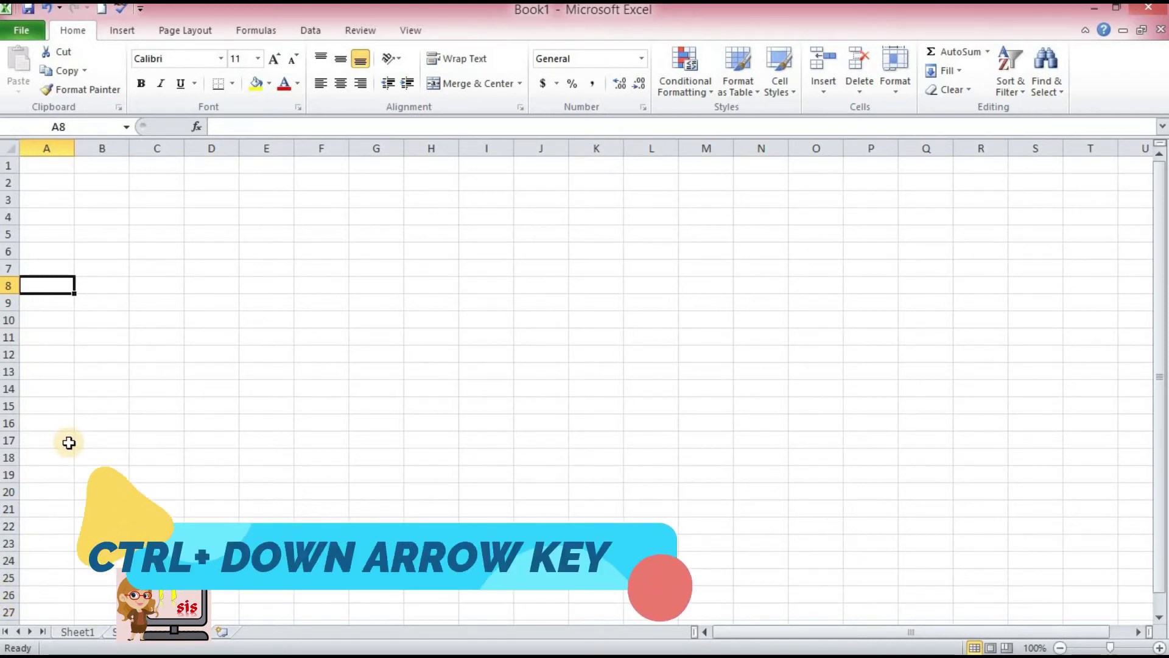
Step: Jump down column A to row 1048576, then back up to cell A1
{"action": "key", "text": "ctrl+Down"}
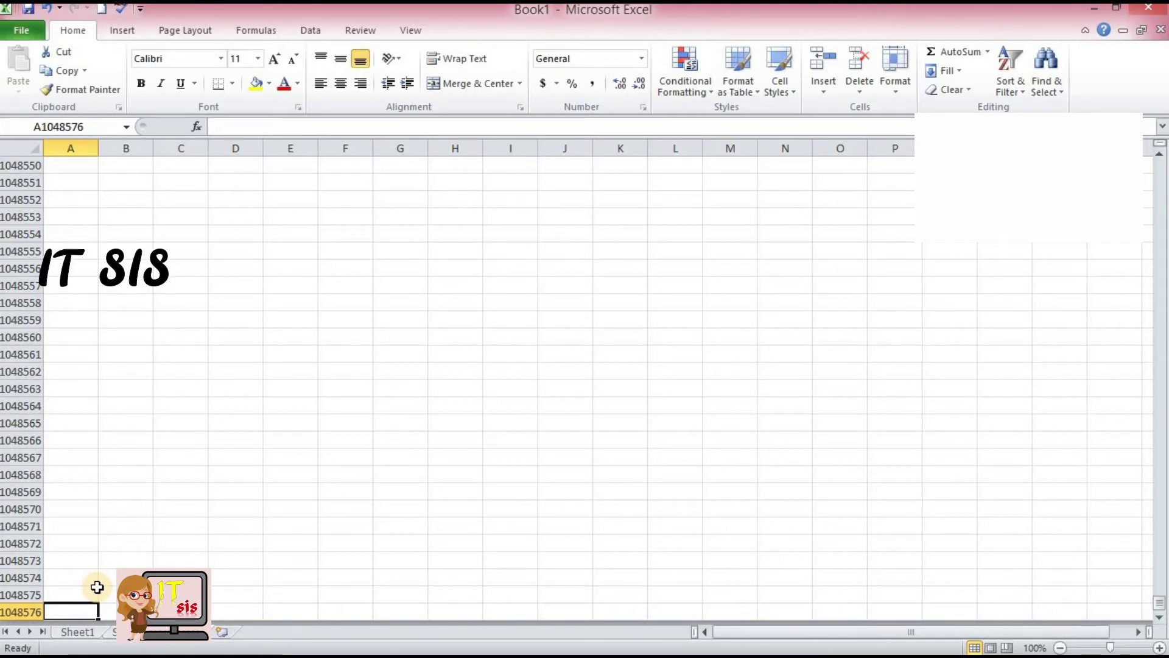
{"action": "key", "text": "ctrl+Up"}
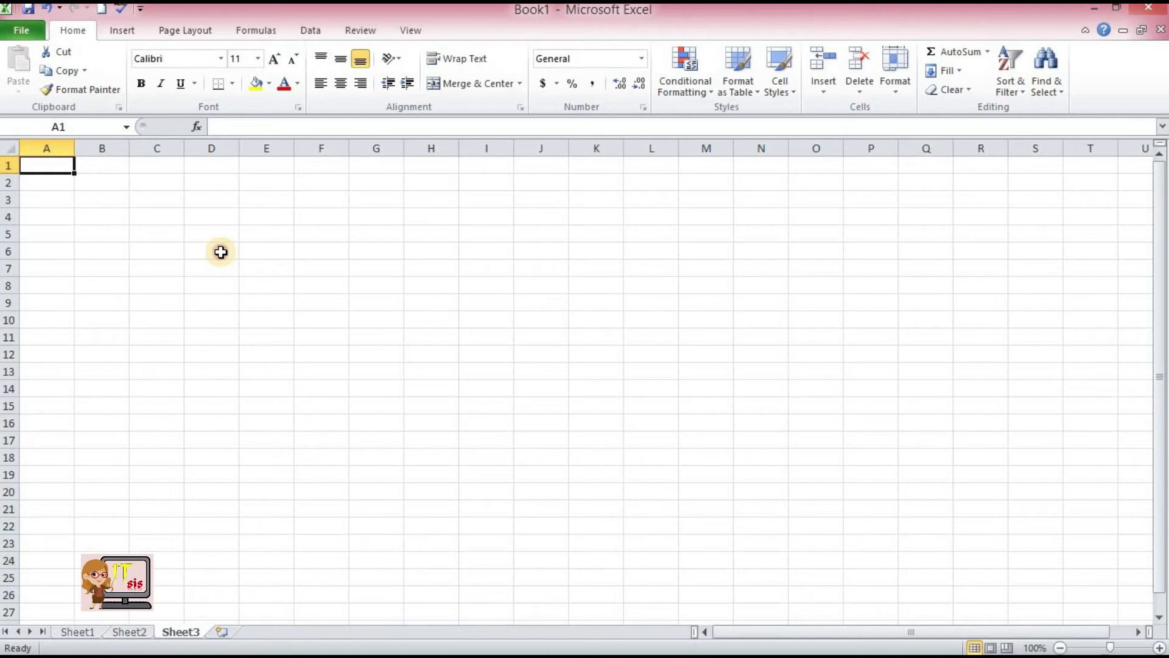
Step: Switch to Sheet3 and select cell F4
{"action": "left_click", "coordinate": [221, 251]}
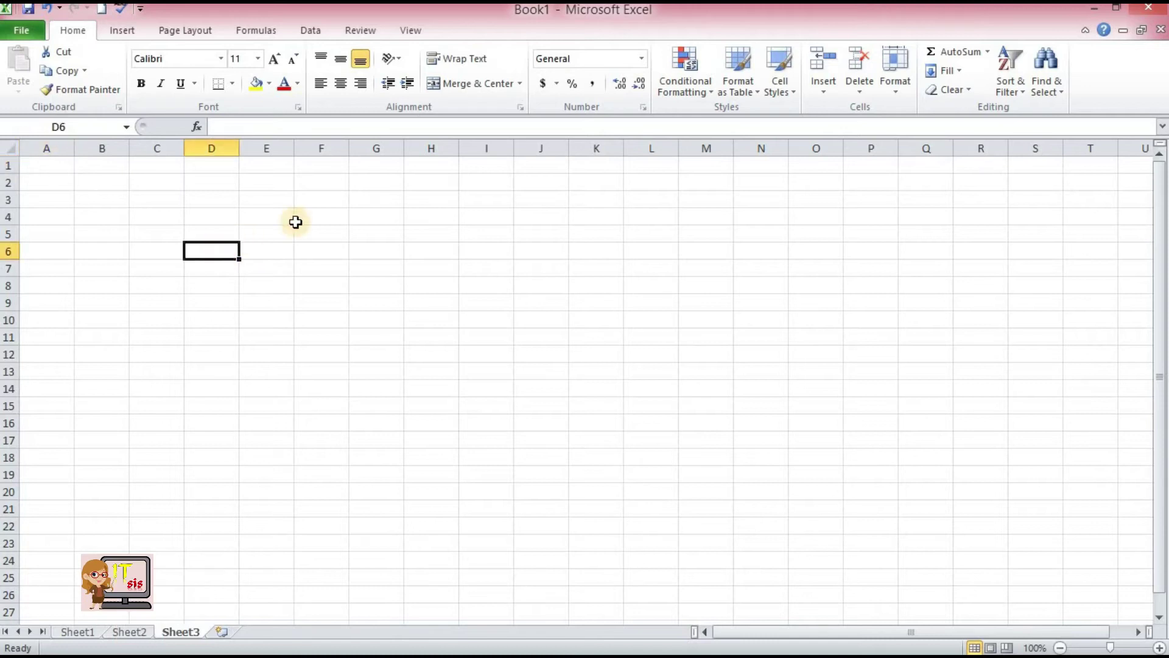
{"action": "left_click", "coordinate": [332, 212]}
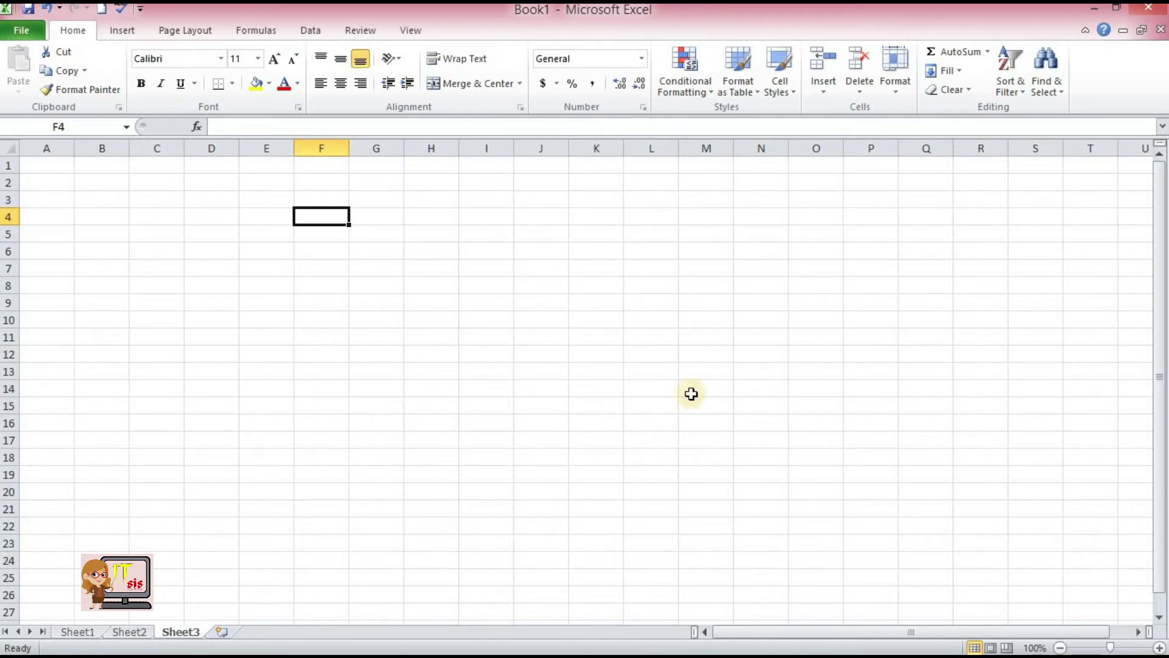
Step: Scroll Sheet3 down one row using the vertical scroll bar, so the grid starts at row 2
{"action": "left_click_drag", "start_coordinate": [1161, 368], "coordinate": [1156, 340]}
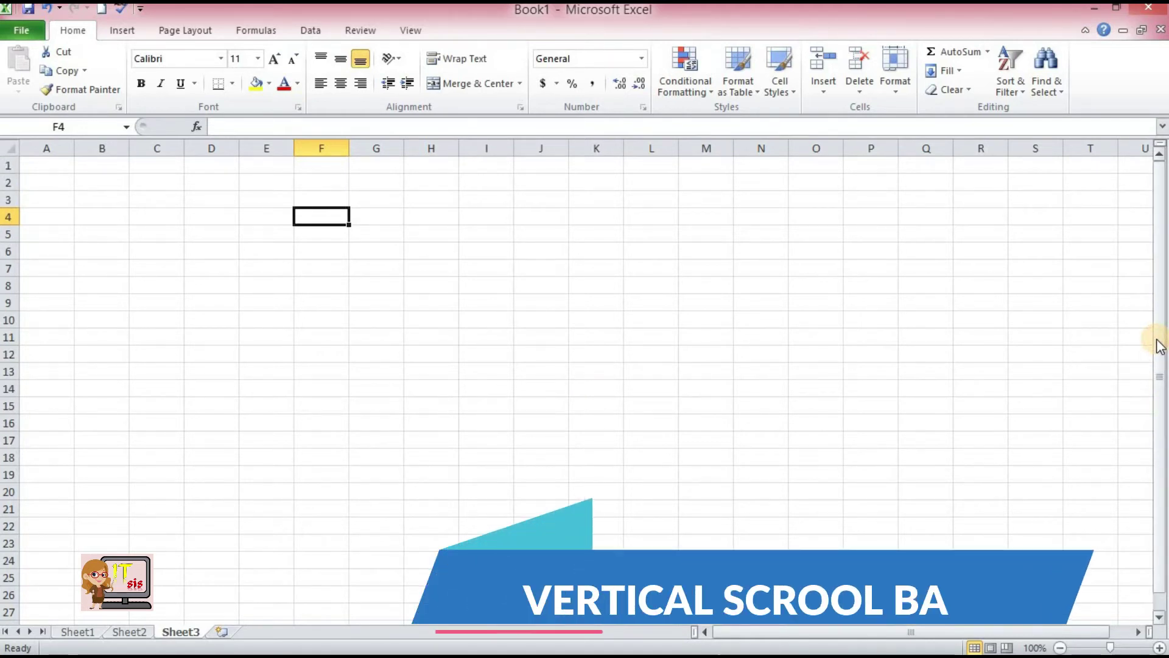
{"action": "left_click_drag", "start_coordinate": [1159, 346], "coordinate": [1160, 355]}
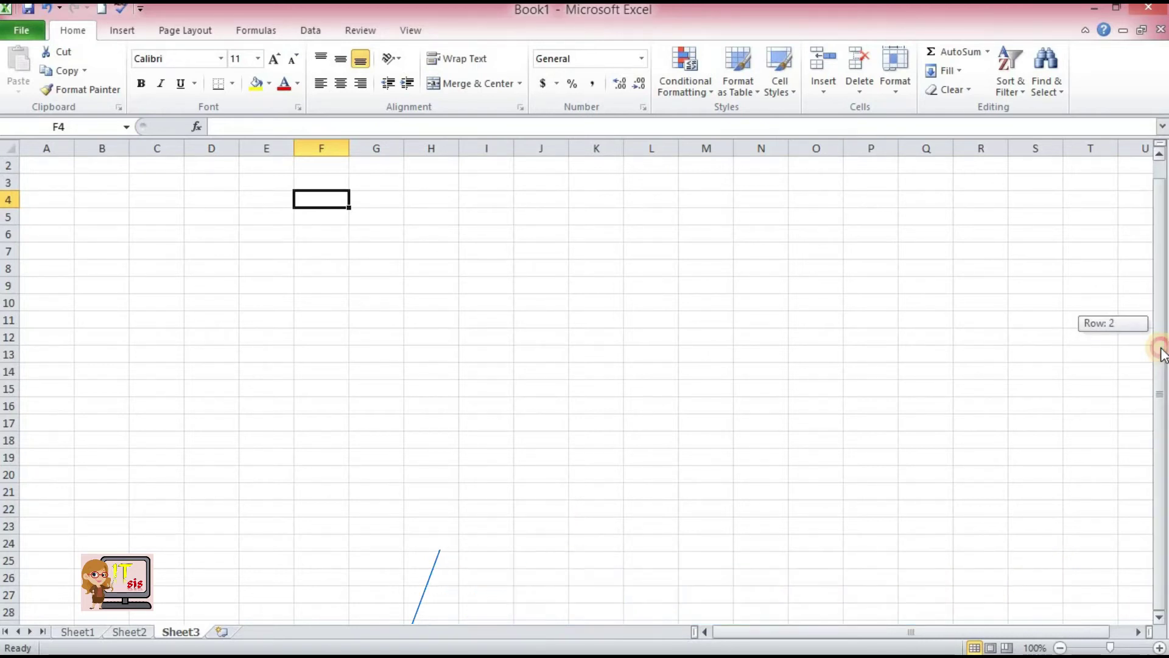
{"action": "left_click_drag", "start_coordinate": [1161, 355], "coordinate": [1163, 354]}
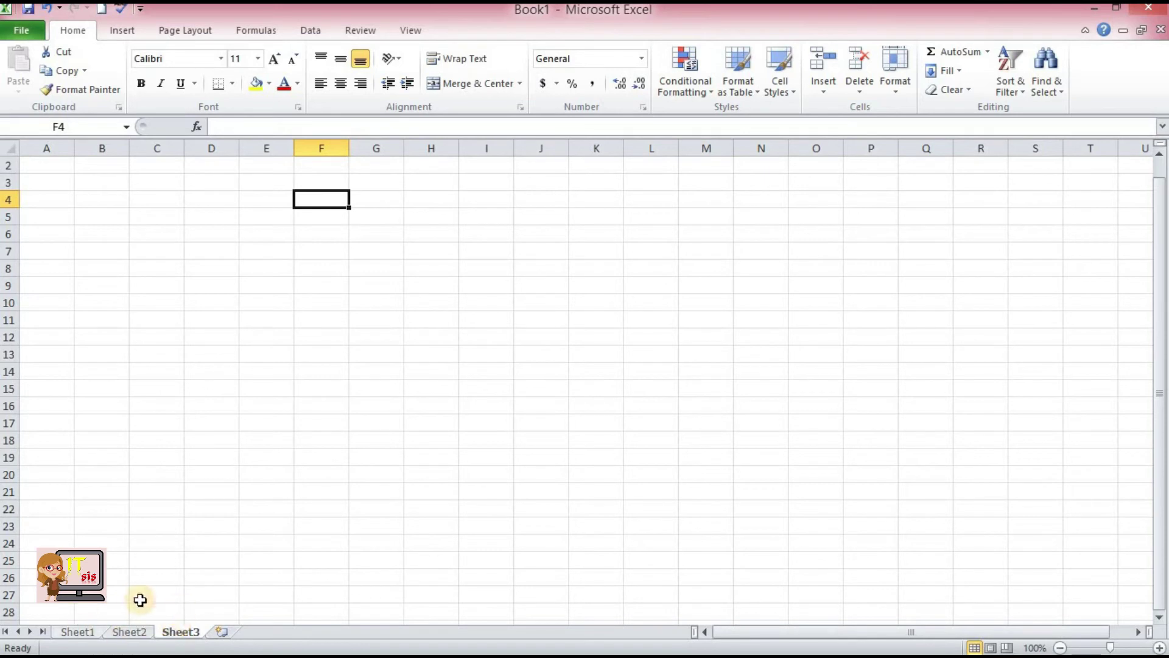
Step: Insert two new worksheets, Sheet4 and Sheet5, then return to Sheet1
{"action": "left_click", "coordinate": [221, 631]}
{"action": "left_click", "coordinate": [273, 632]}
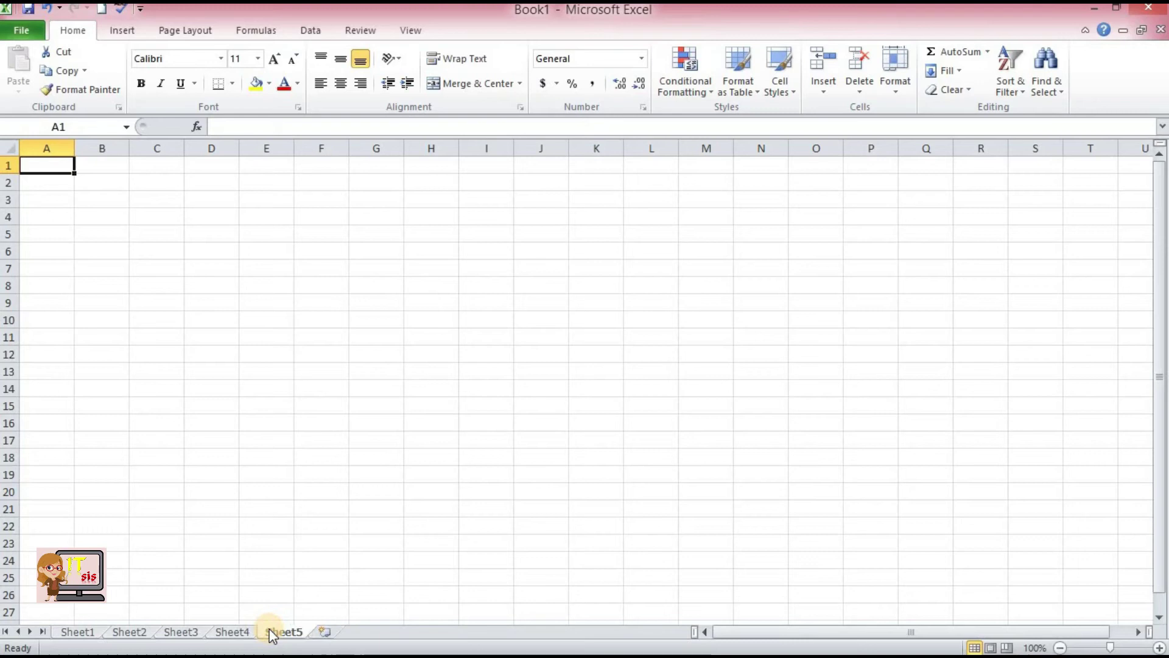
{"action": "left_click", "coordinate": [86, 631]}
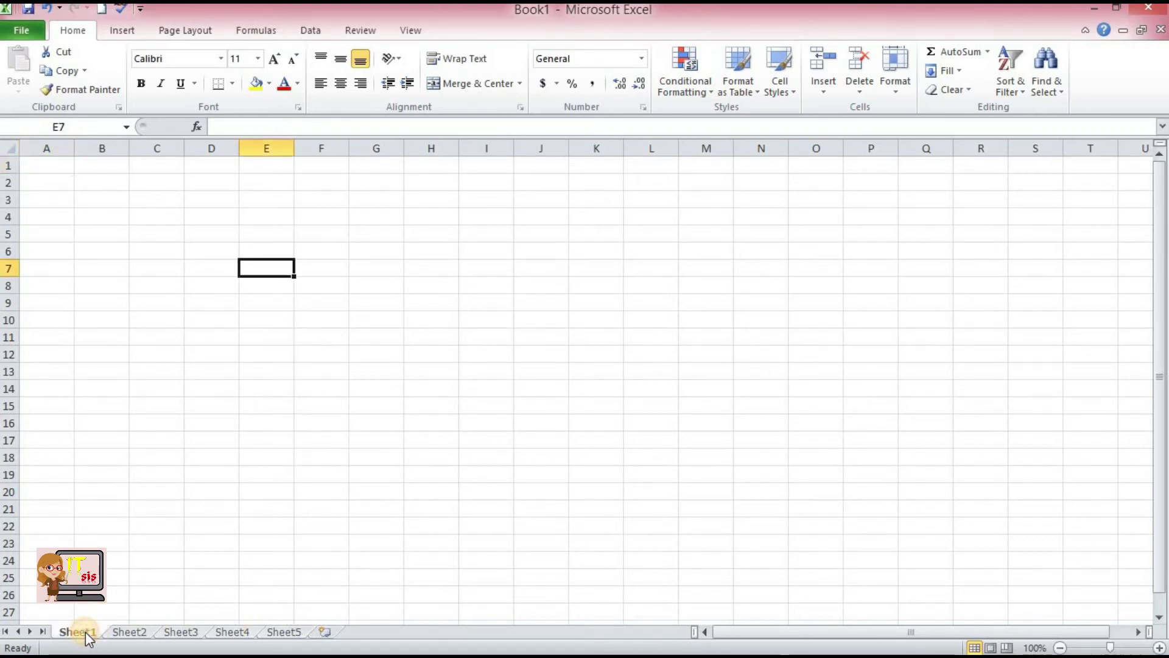
Step: Rename the first sheet tab to 'IT SIS'
{"action": "right_click", "coordinate": [85, 631]}
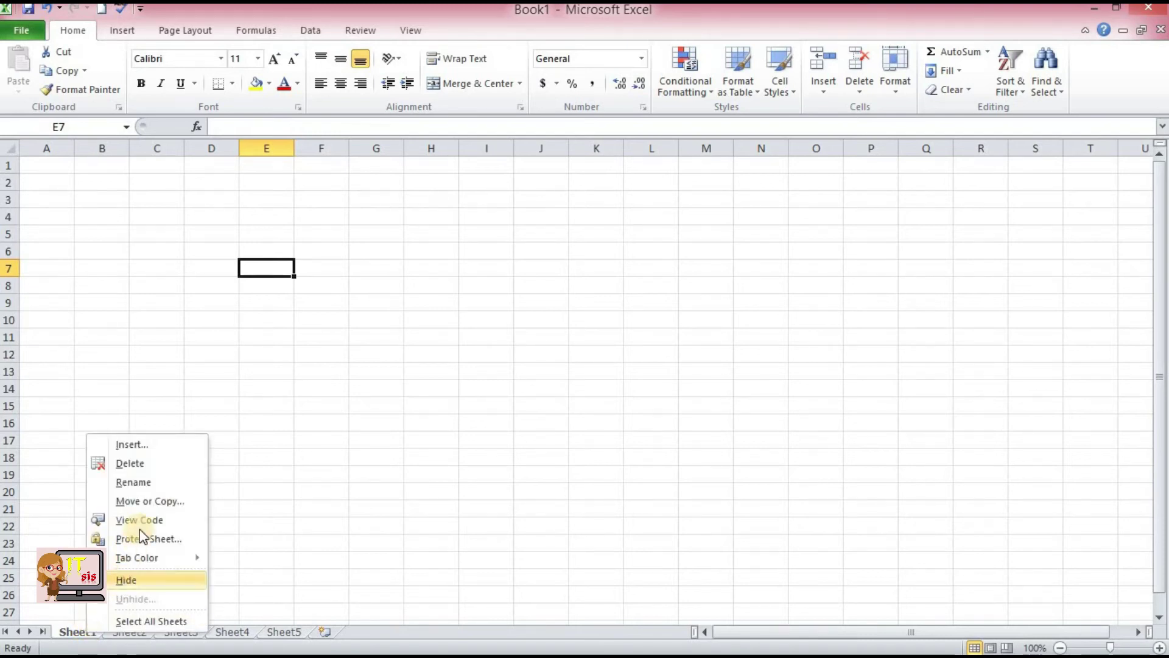
{"action": "left_click", "coordinate": [133, 483]}
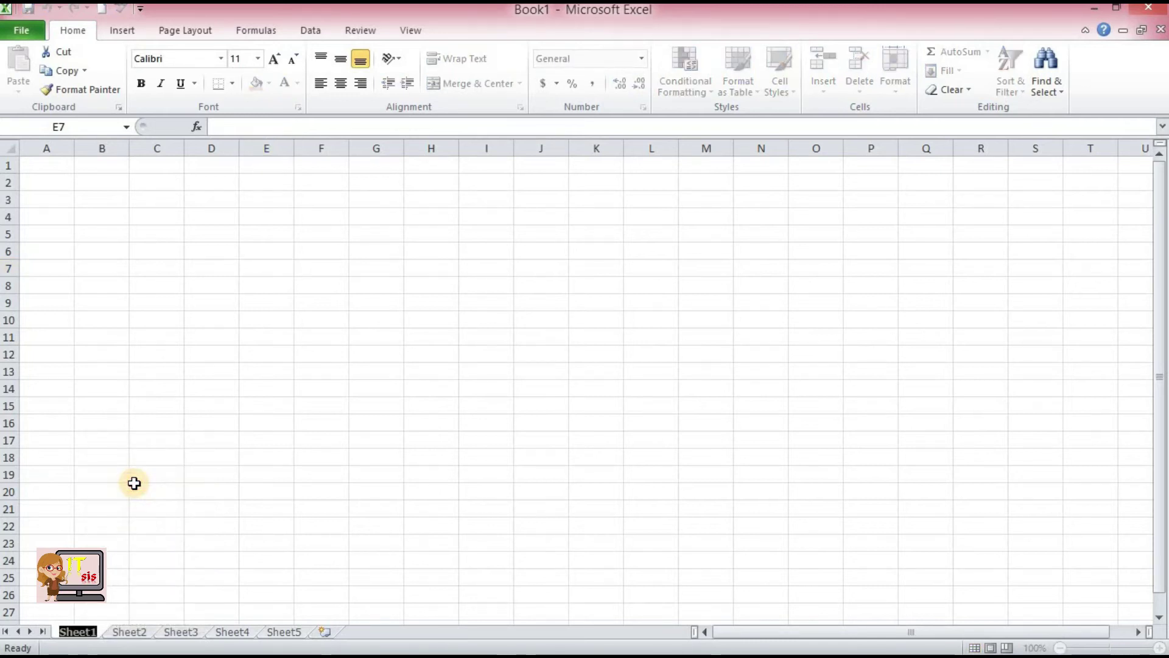
{"action": "type", "text": "IT SIS"}
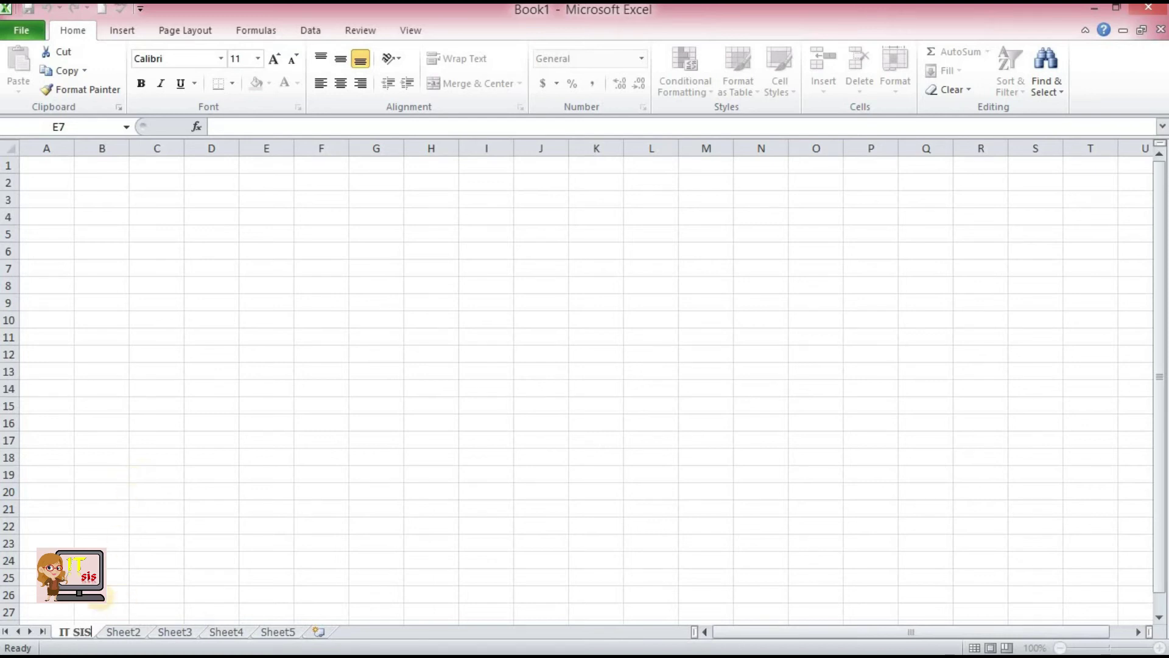
Step: Give the Sheet2 tab a yellow tab colour, then bring Sheet3 into view
{"action": "right_click", "coordinate": [129, 633]}
{"action": "mouse_move", "coordinate": [181, 558]}
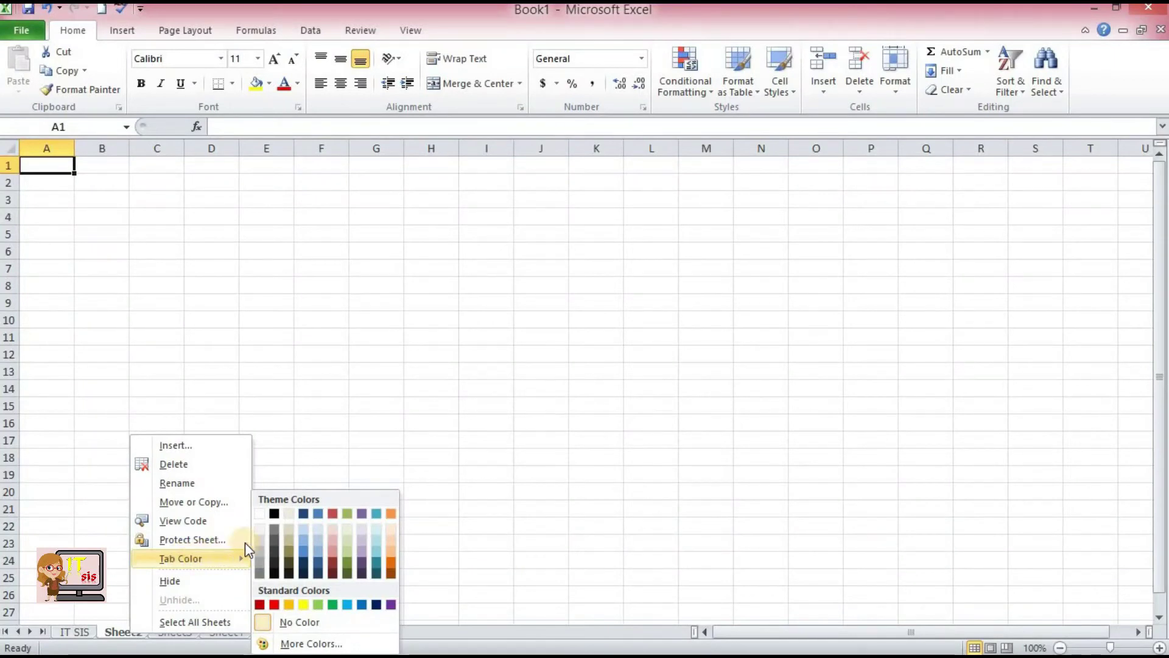
{"action": "left_click", "coordinate": [288, 604]}
{"action": "left_click", "coordinate": [183, 629]}
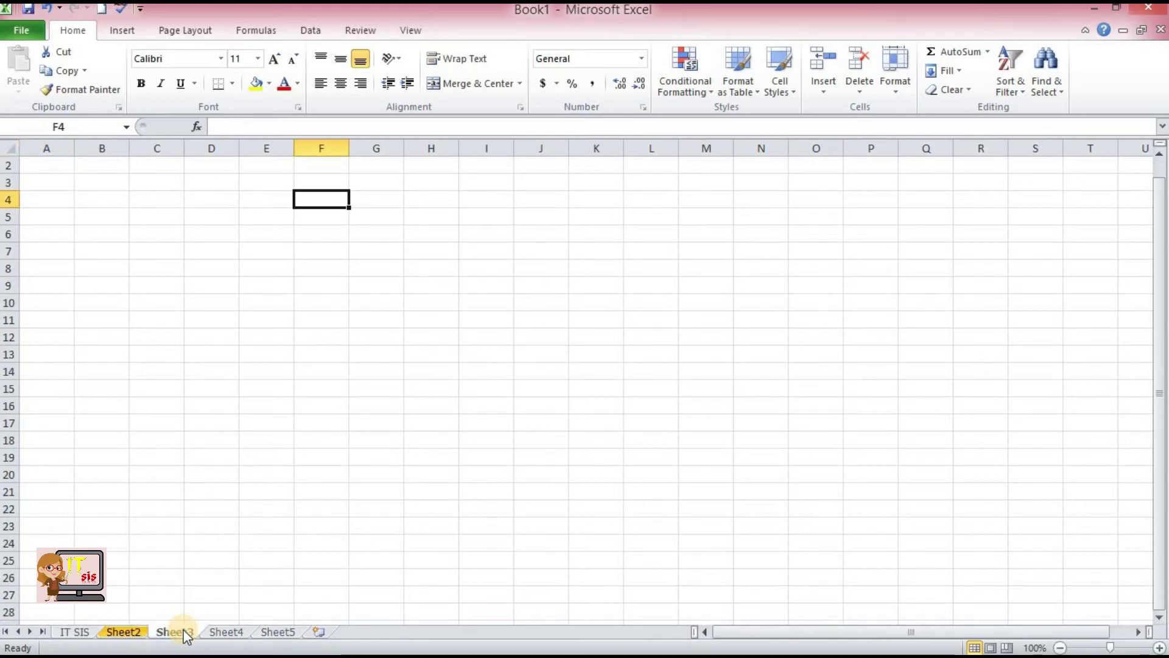
Step: Delete the Sheet3 worksheet and confirm the permanent deletion
{"action": "right_click", "coordinate": [184, 629]}
{"action": "left_click", "coordinate": [184, 629]}
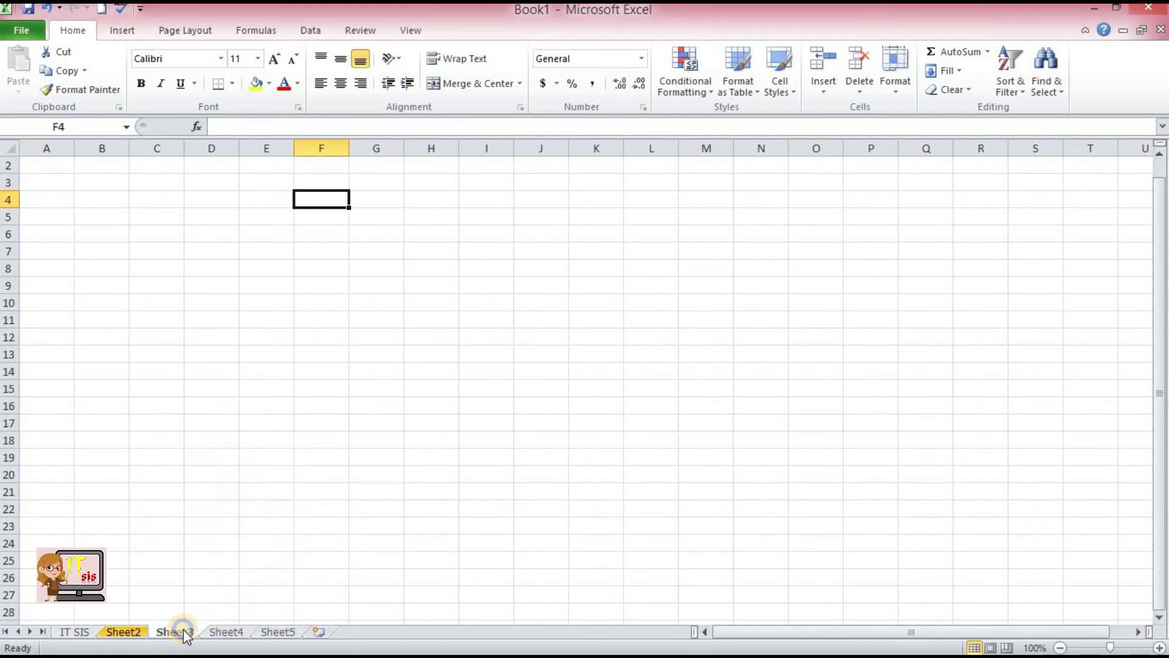
{"action": "right_click", "coordinate": [183, 629]}
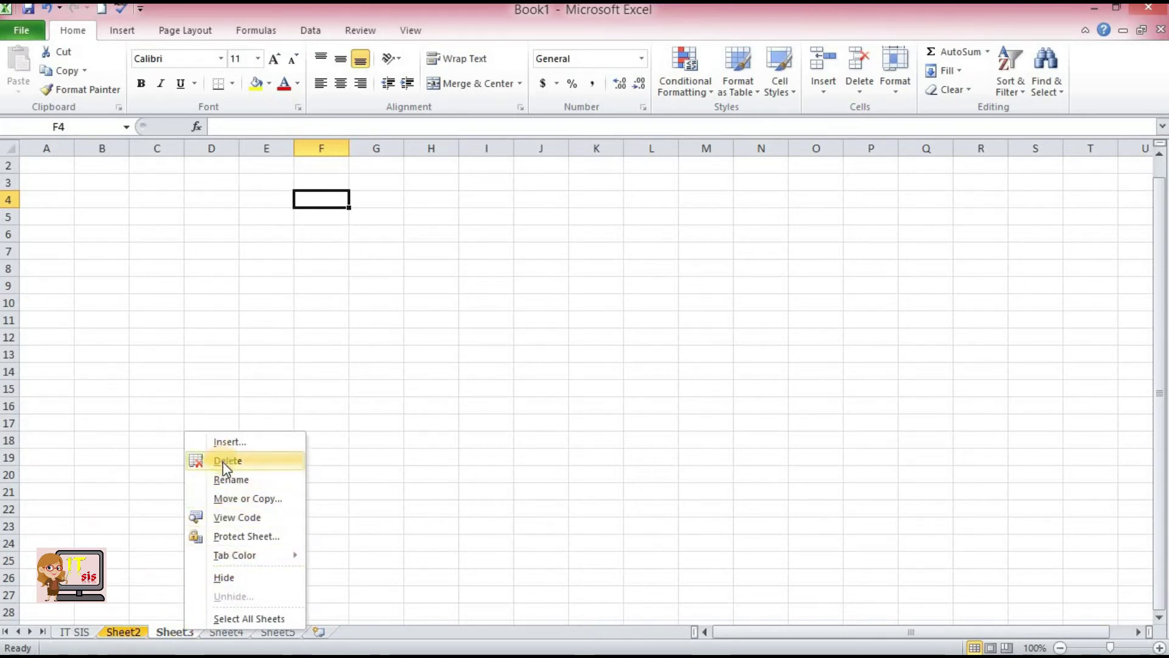
{"action": "left_click", "coordinate": [226, 462]}
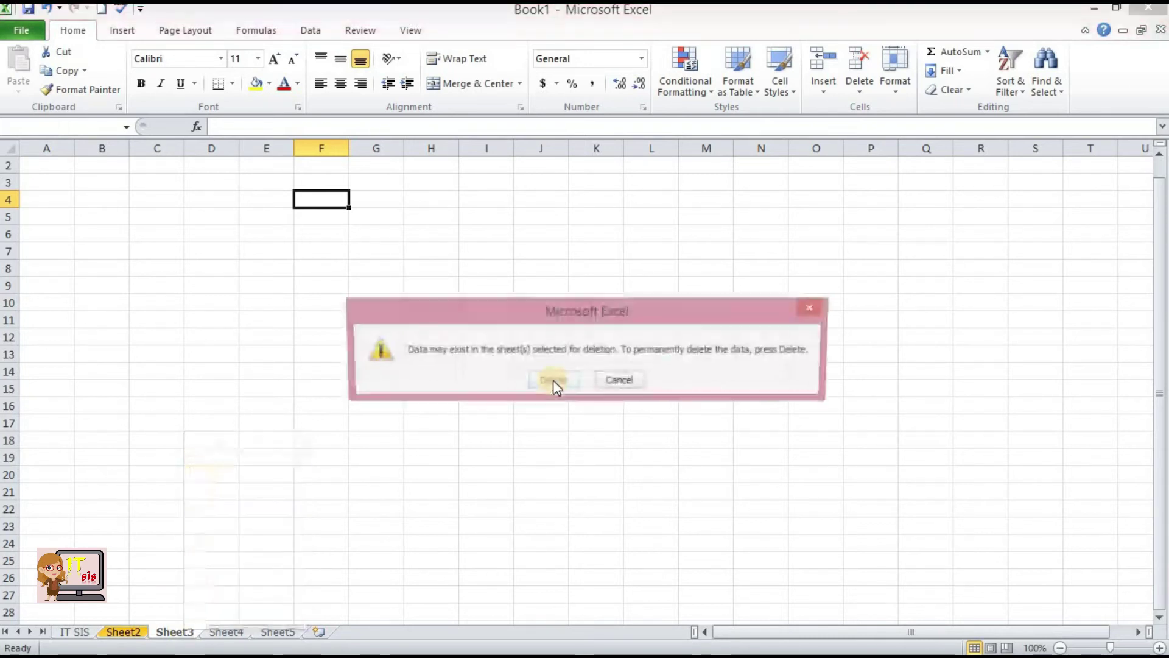
{"action": "left_click", "coordinate": [553, 380]}
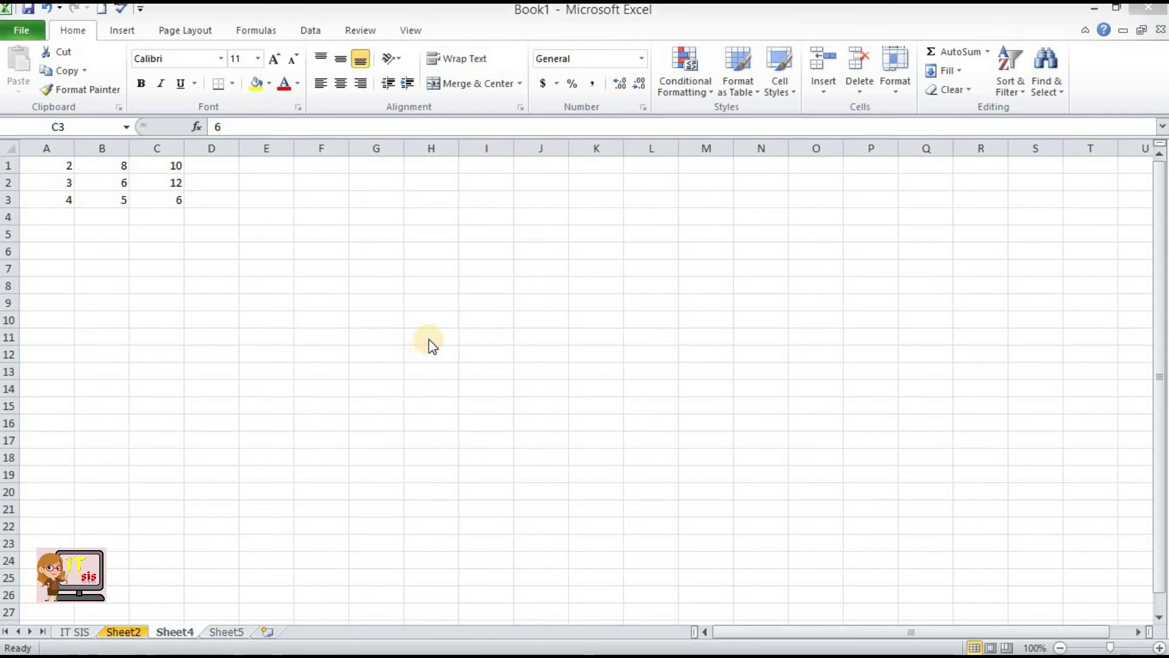
Step: Starting from H11, move the active cell left, right, up and down, then jump to column XFD
{"action": "left_click", "coordinate": [428, 339]}
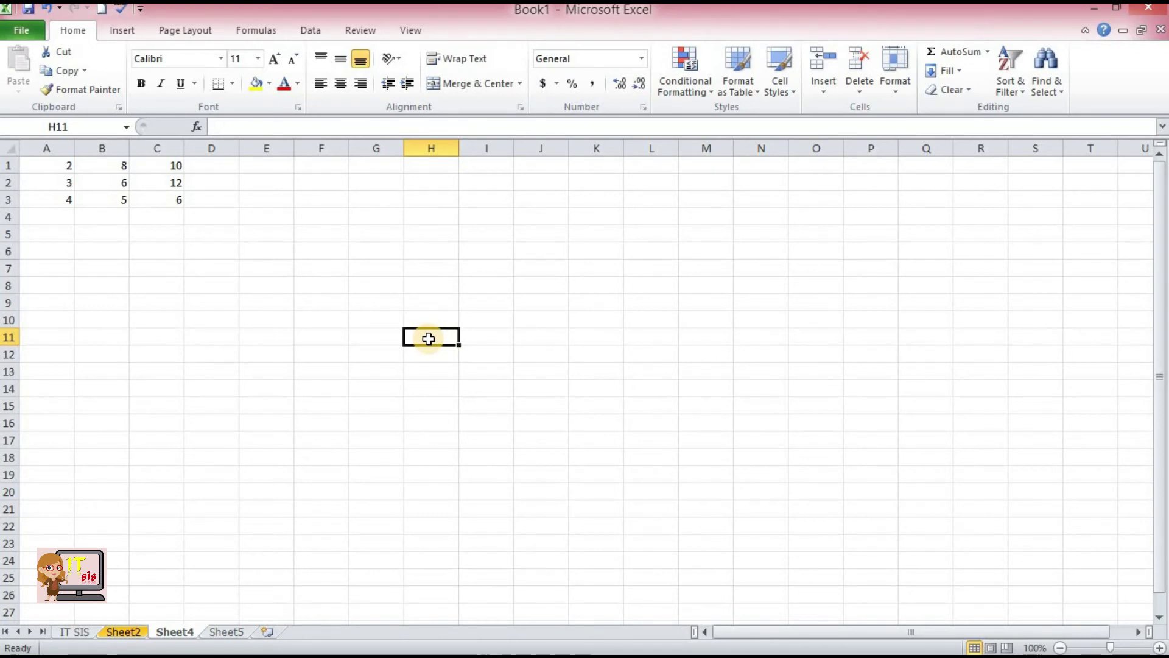
{"action": "key", "text": "Left"}
{"action": "key", "text": "Left"}
{"action": "key", "text": "Left"}
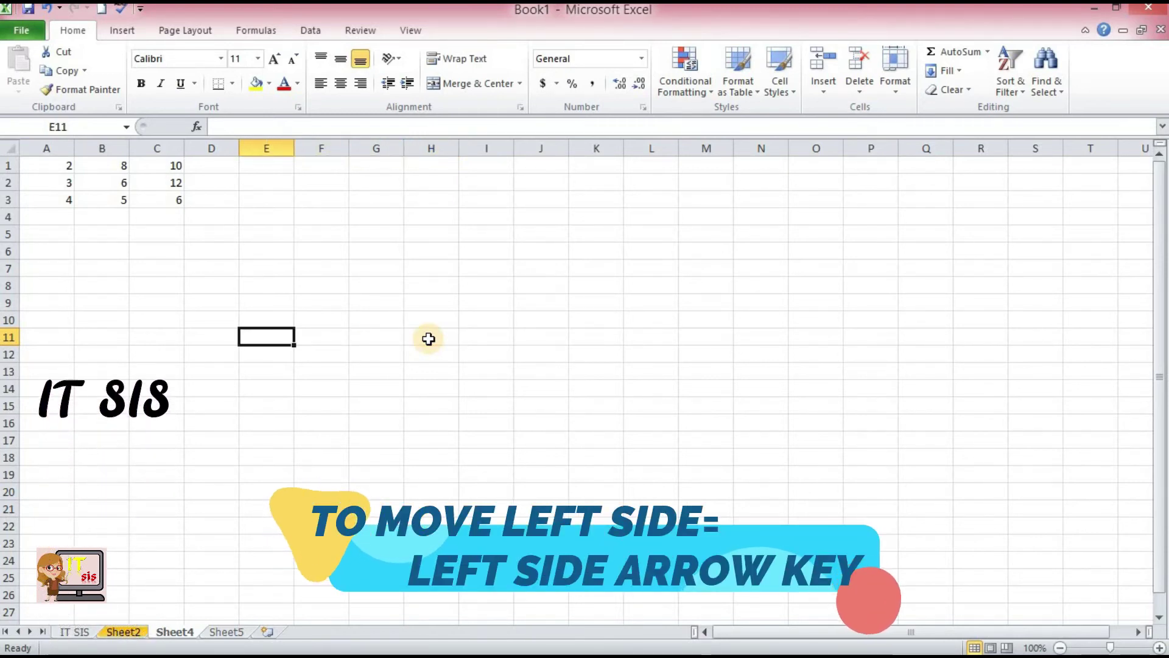
{"action": "key", "text": "Right"}
{"action": "key", "text": "Right"}
{"action": "key", "text": "Right"}
{"action": "key", "text": "Right"}
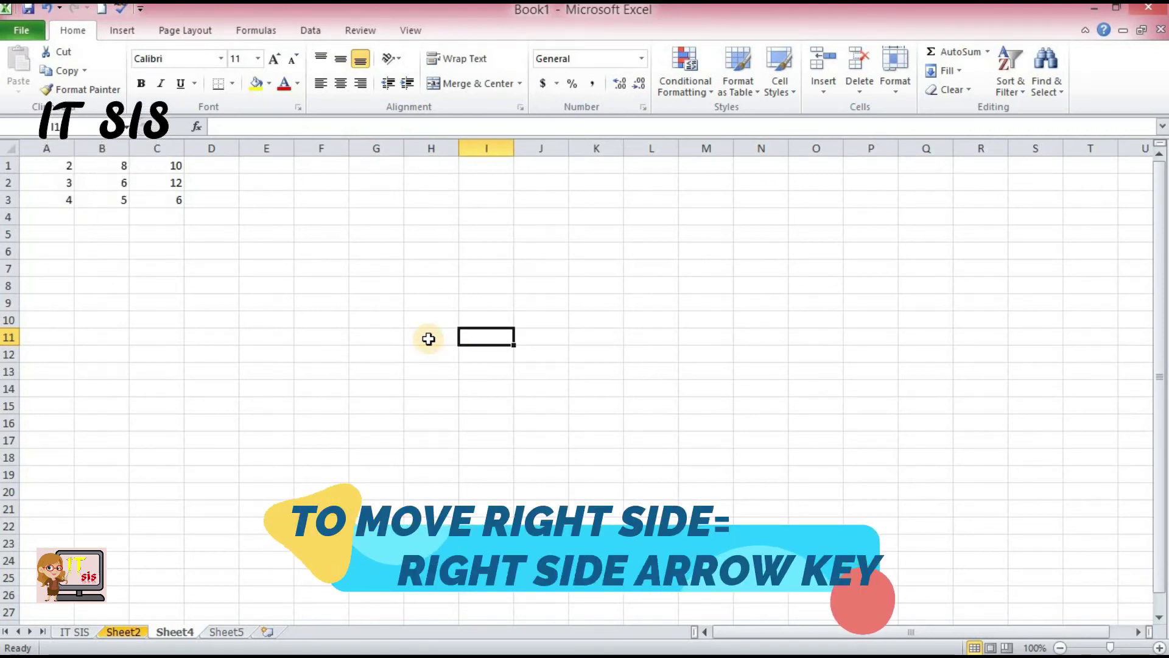
{"action": "key", "text": "Up"}
{"action": "key", "text": "Up"}
{"action": "key", "text": "Up"}
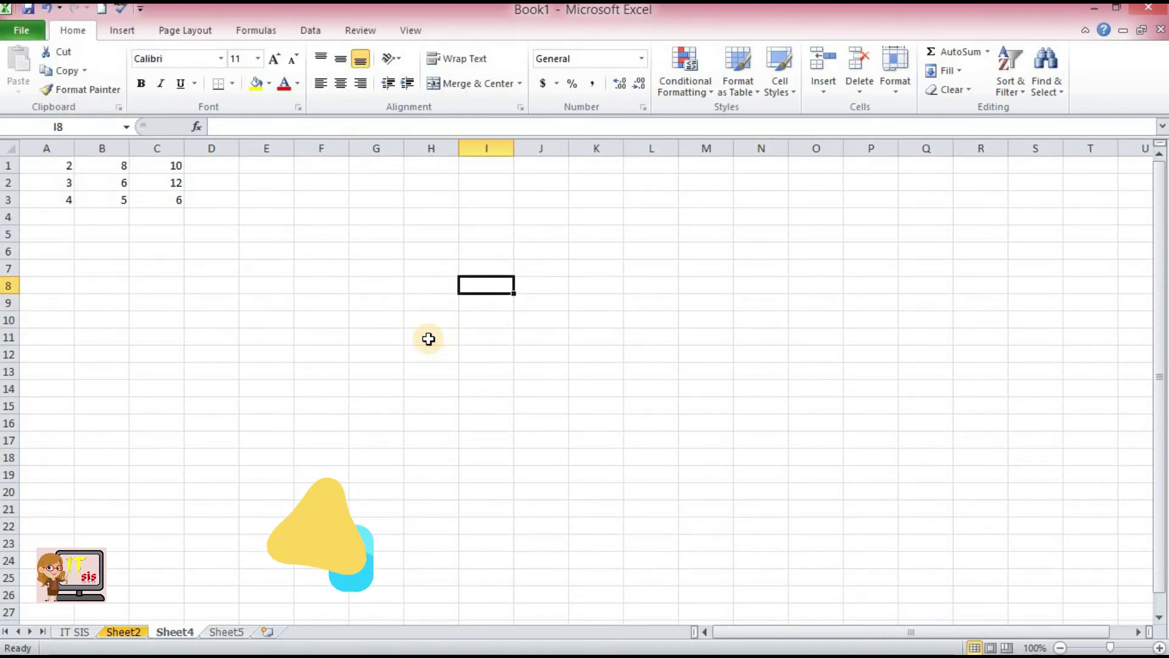
{"action": "key", "text": "Down"}
{"action": "key", "text": "Down"}
{"action": "key", "text": "Down"}
{"action": "key", "text": "Down"}
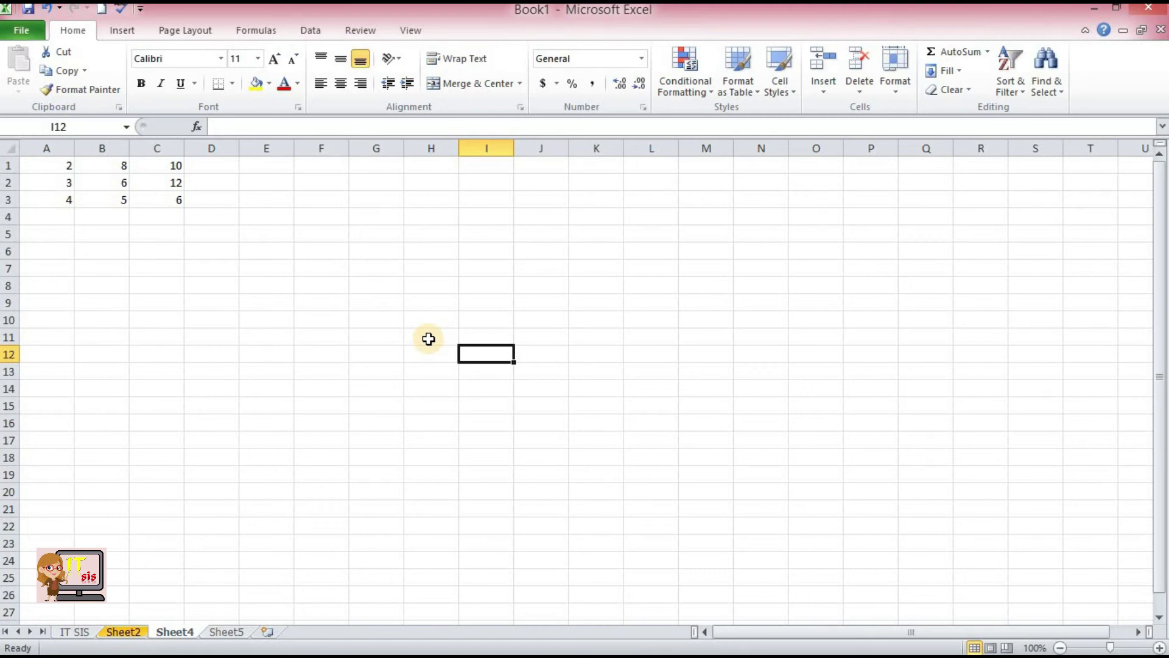
{"action": "key", "text": "ctrl+Right"}
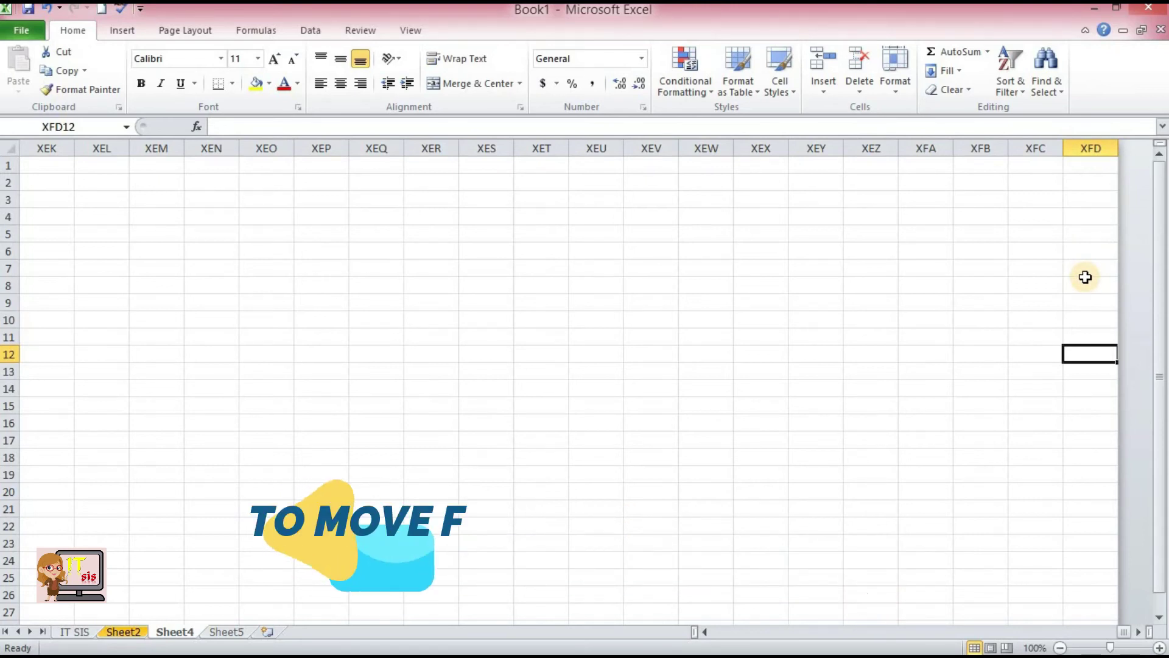
Step: Use Ctrl+arrow jumps to reach column A, the top row, row 1048576 and back to A3, then select F9
{"action": "key", "text": "ctrl+Left"}
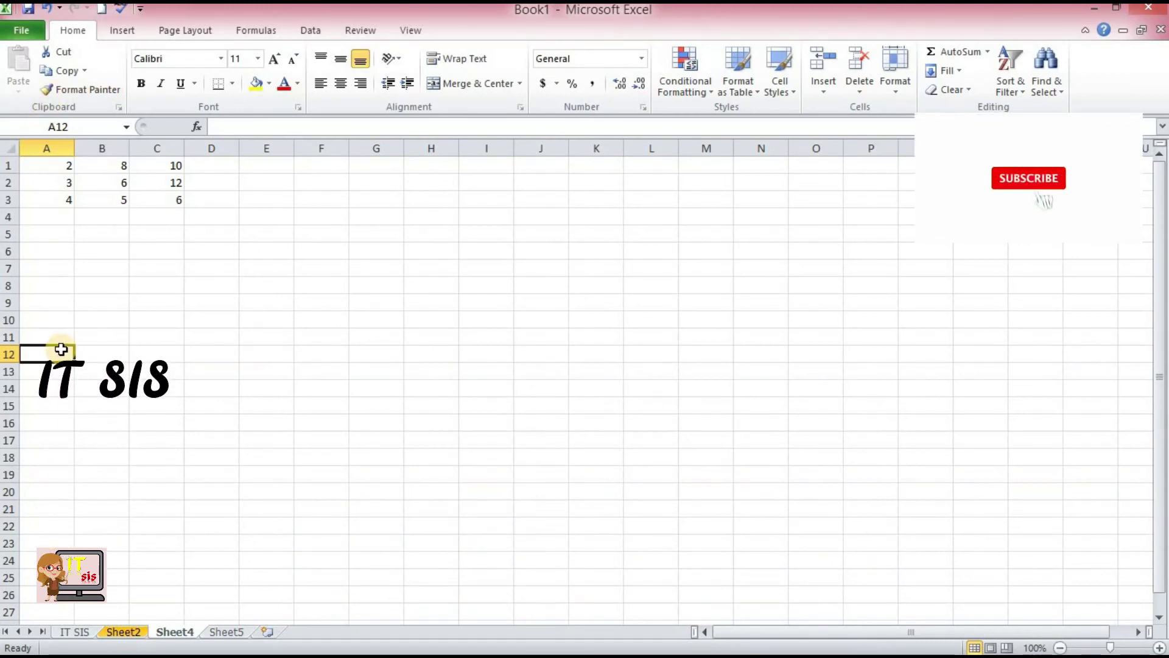
{"action": "key", "text": "ctrl+Up"}
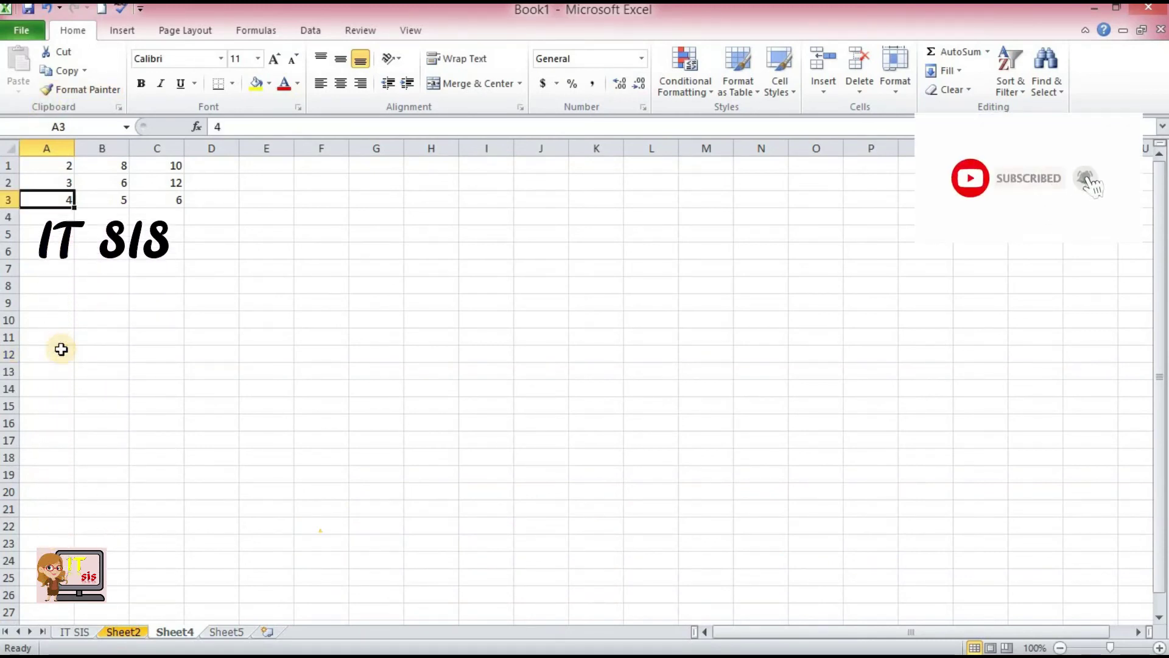
{"action": "key", "text": "ctrl+Up"}
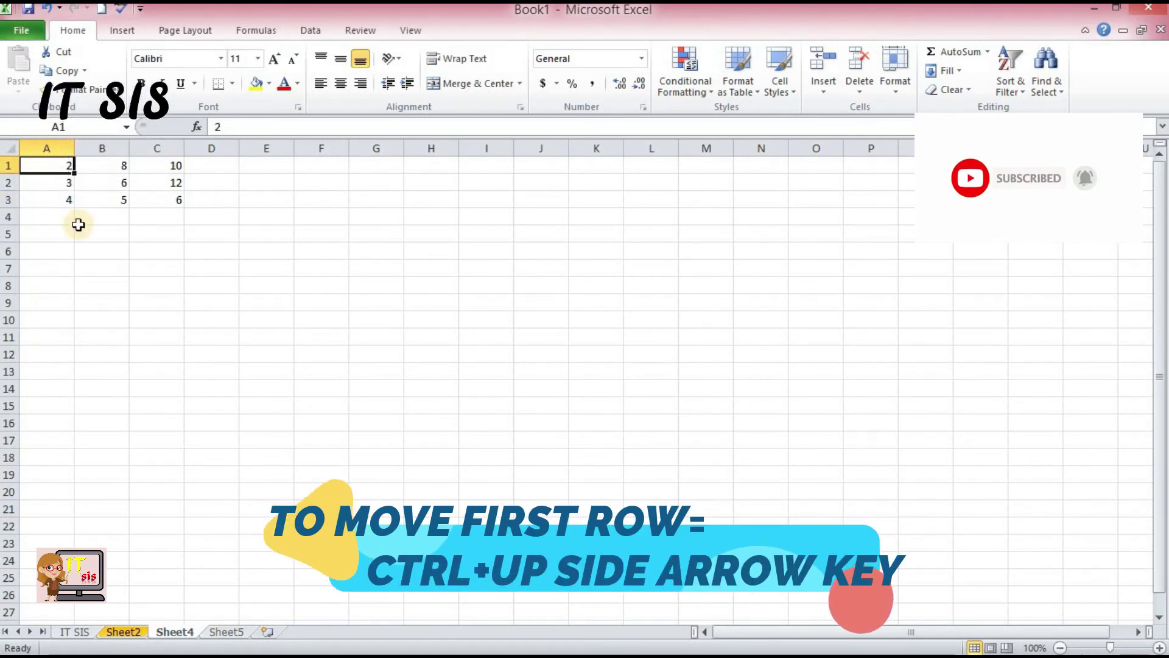
{"action": "key", "text": "ctrl+Down"}
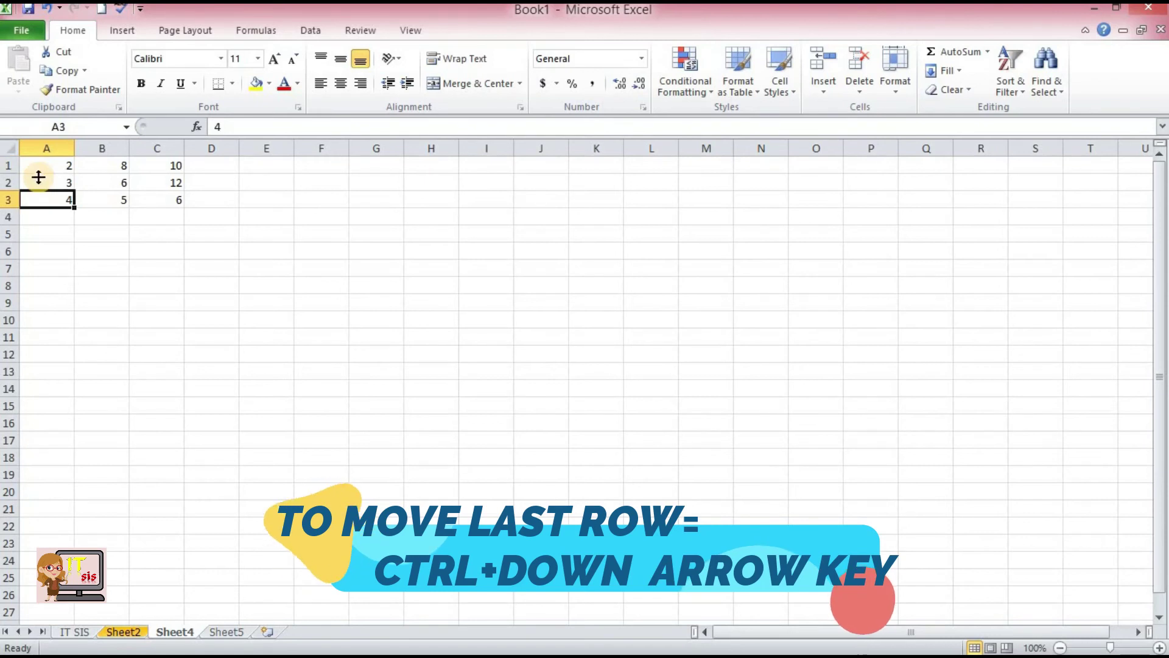
{"action": "key", "text": "ctrl+Down"}
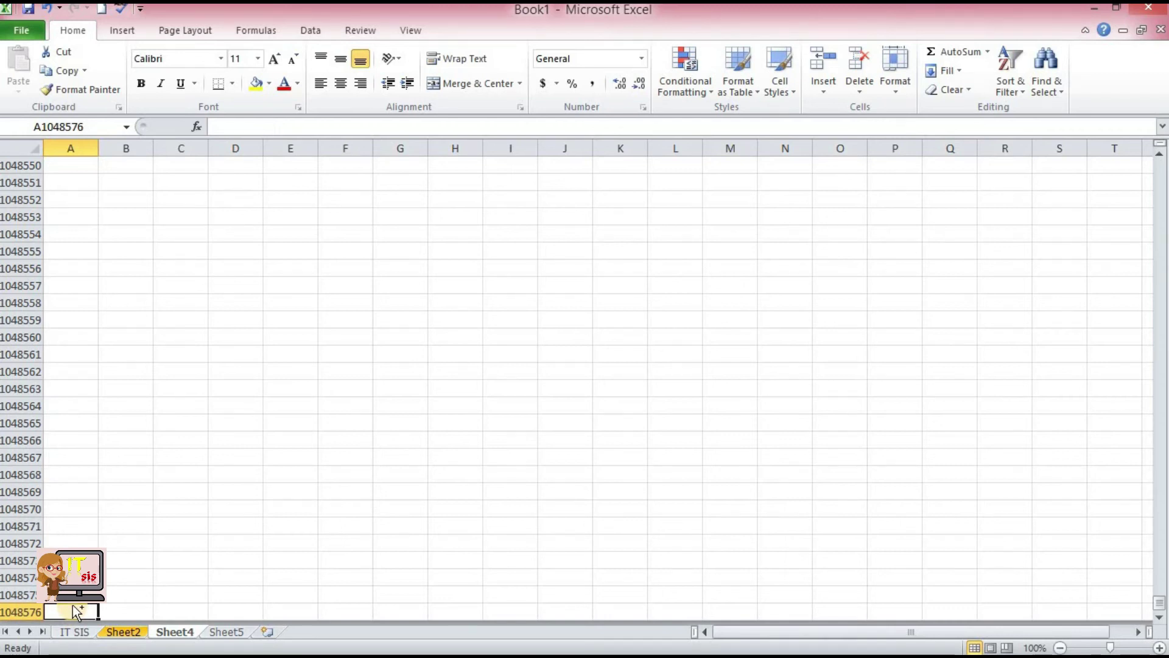
{"action": "key", "text": "ctrl+Up"}
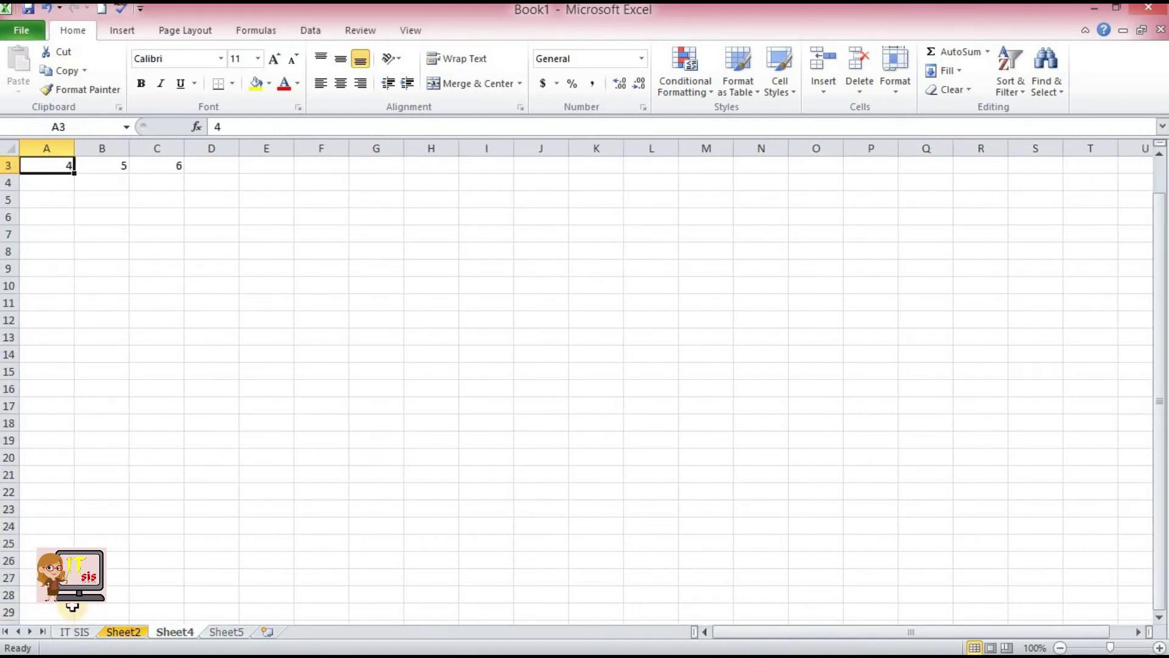
{"action": "left_click", "coordinate": [318, 267]}
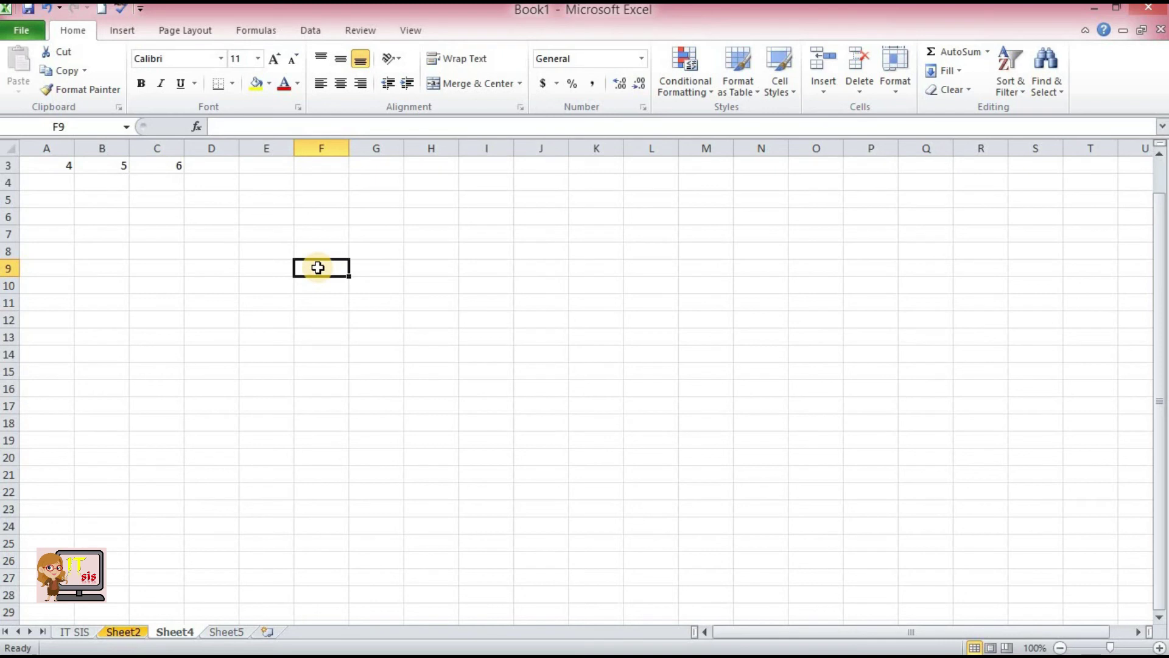
{"action": "key", "text": "Home"}
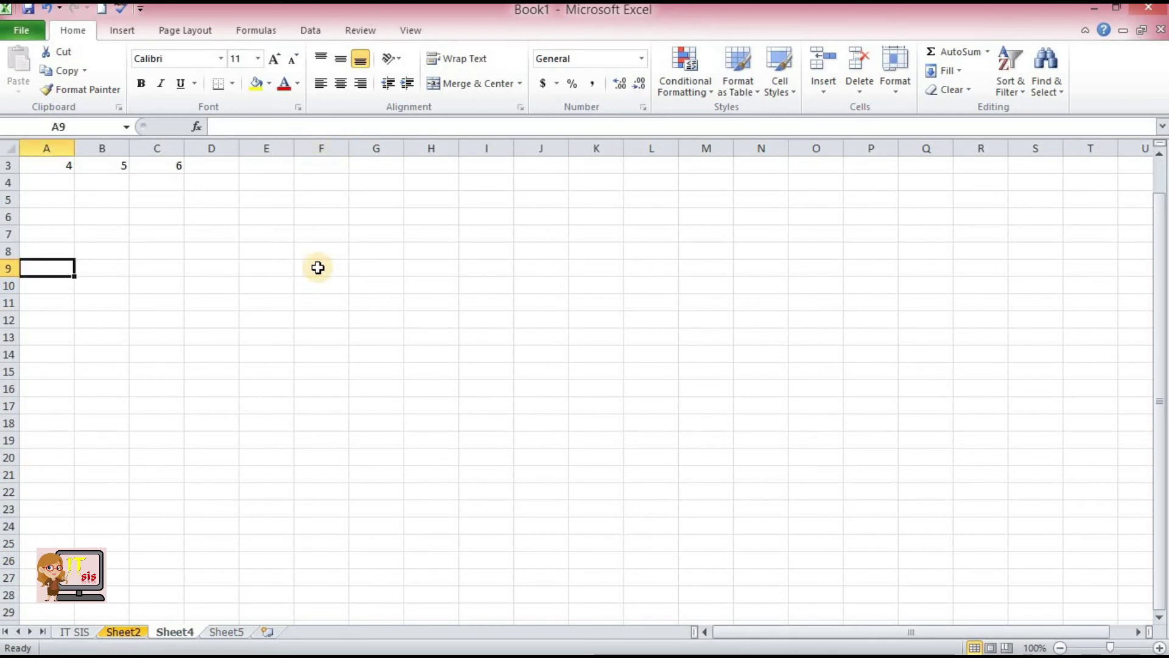
{"action": "left_click", "coordinate": [319, 298]}
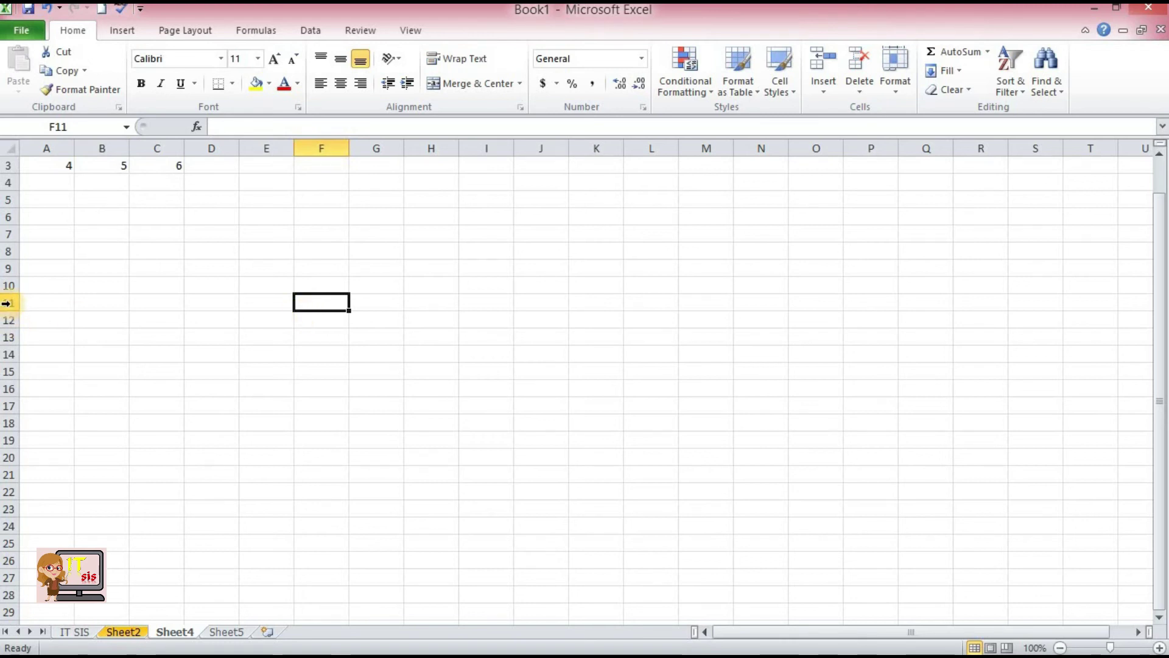
{"action": "key", "text": "Home"}
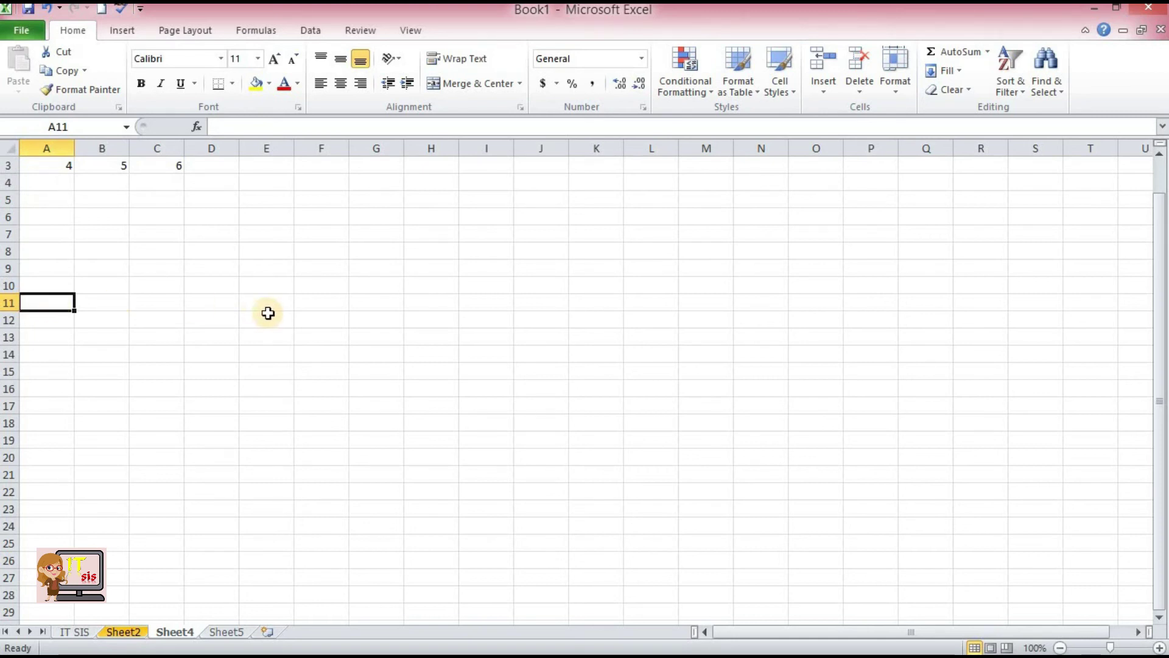
{"action": "key", "text": "ctrl+Home"}
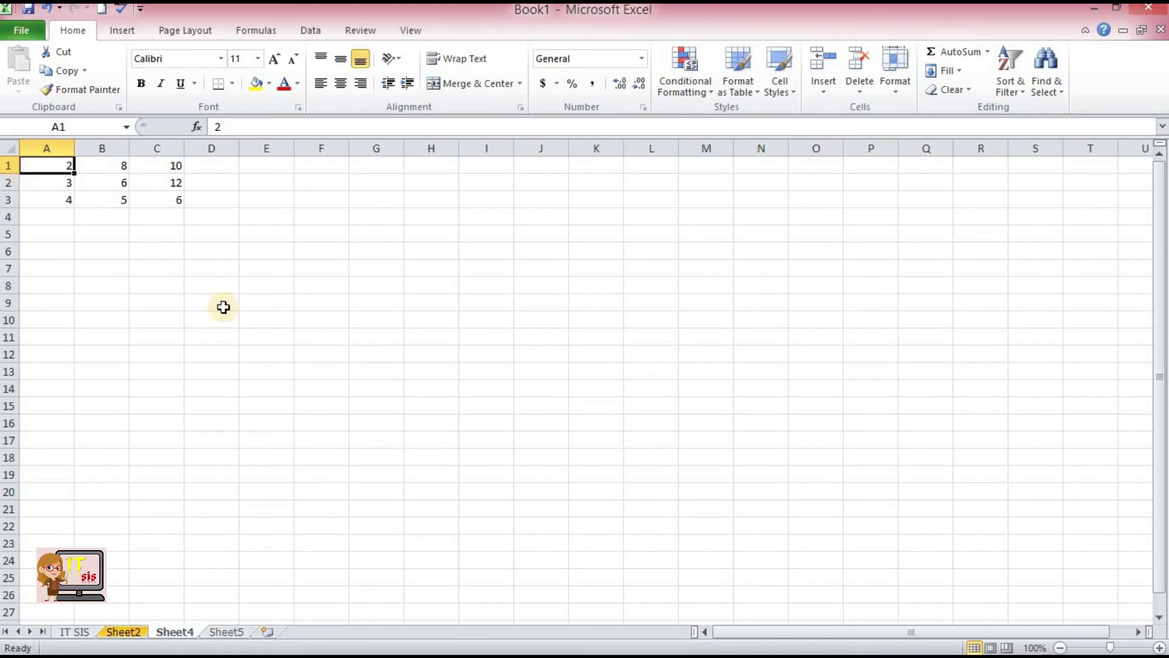
{"action": "left_click", "coordinate": [309, 314]}
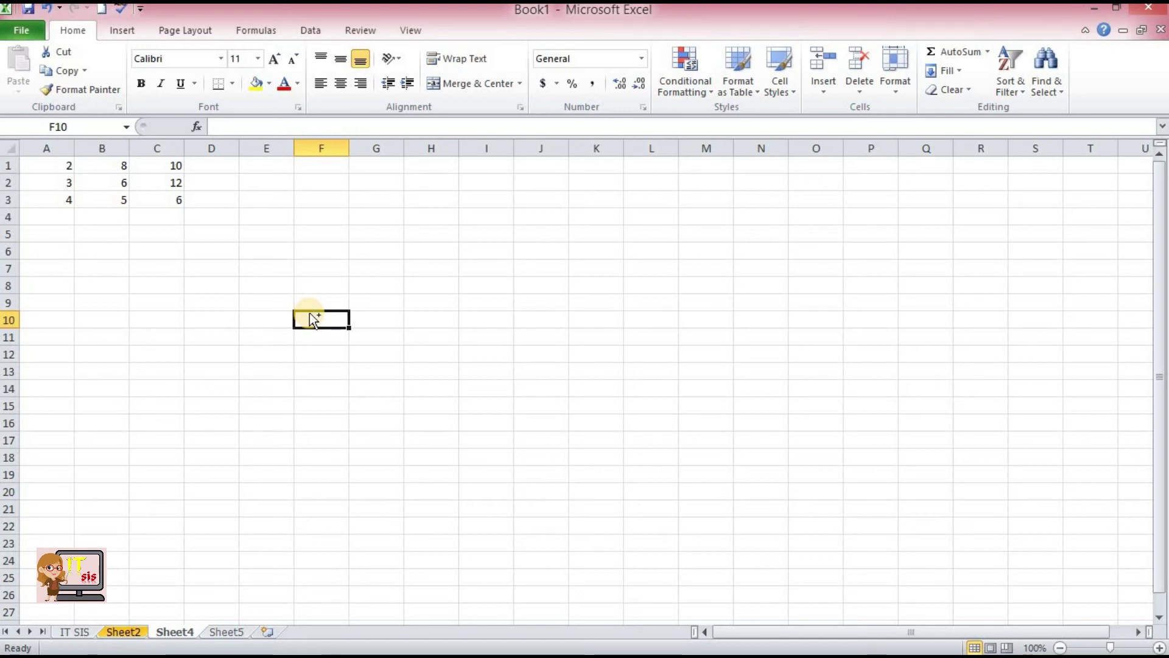
{"action": "key", "text": "ctrl+Home"}
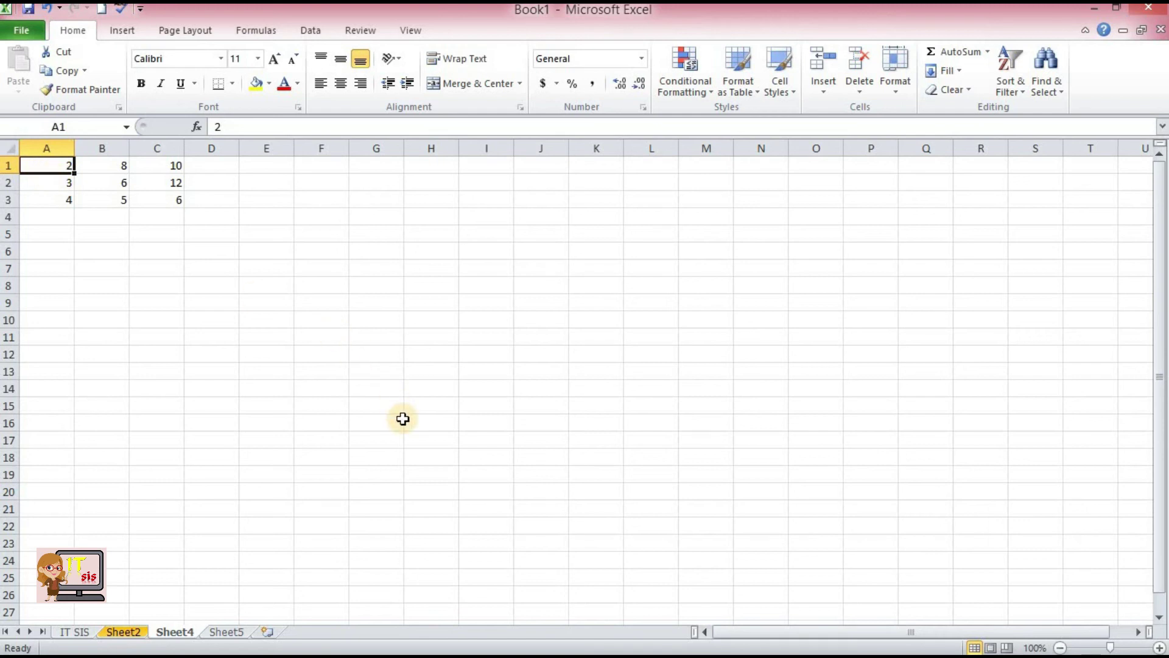
{"action": "key", "text": "ctrl+End"}
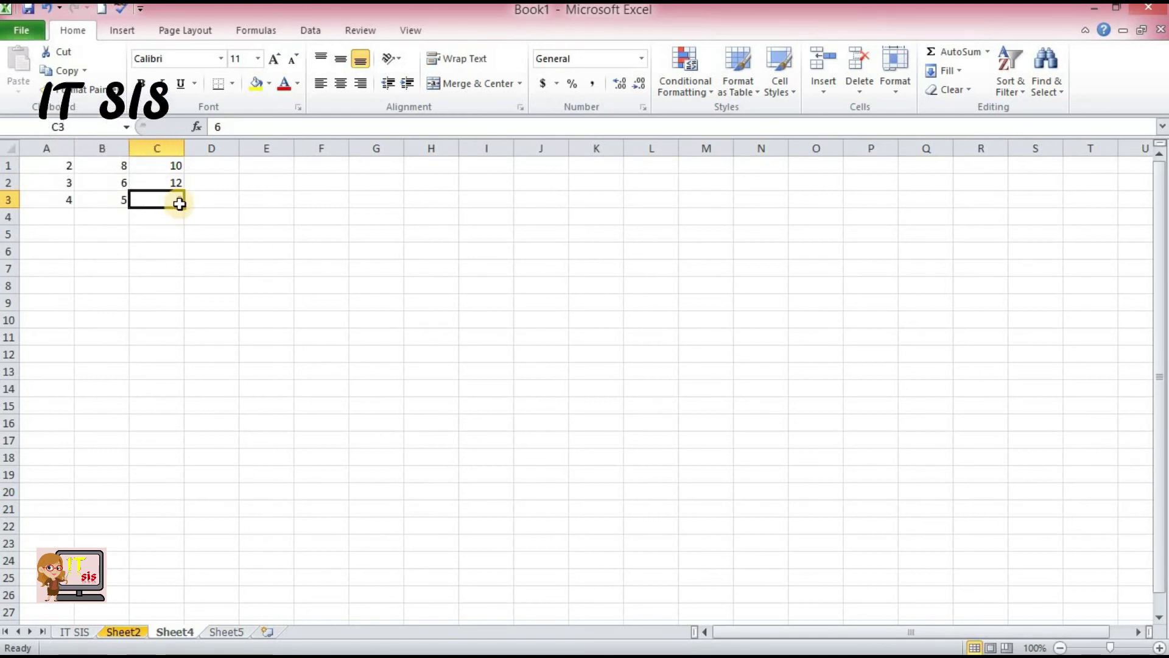
{"action": "left_click", "coordinate": [427, 328]}
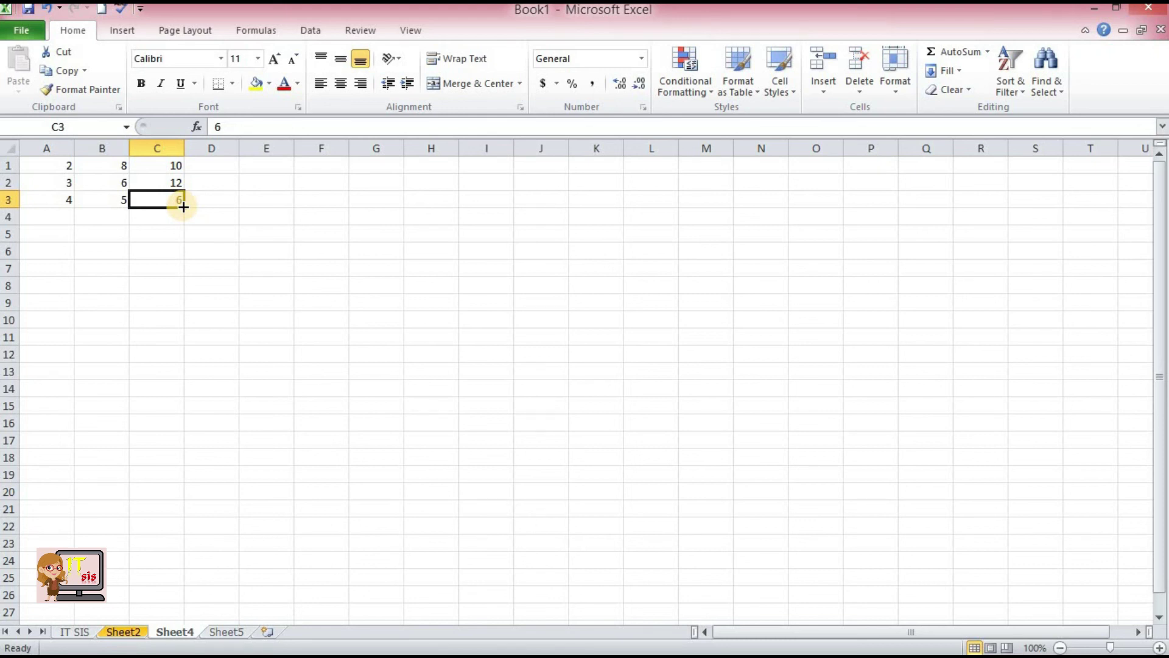
{"action": "key", "text": "Page_Down"}
{"action": "key", "text": "Page_Down"}
{"action": "key", "text": "Page_Down"}
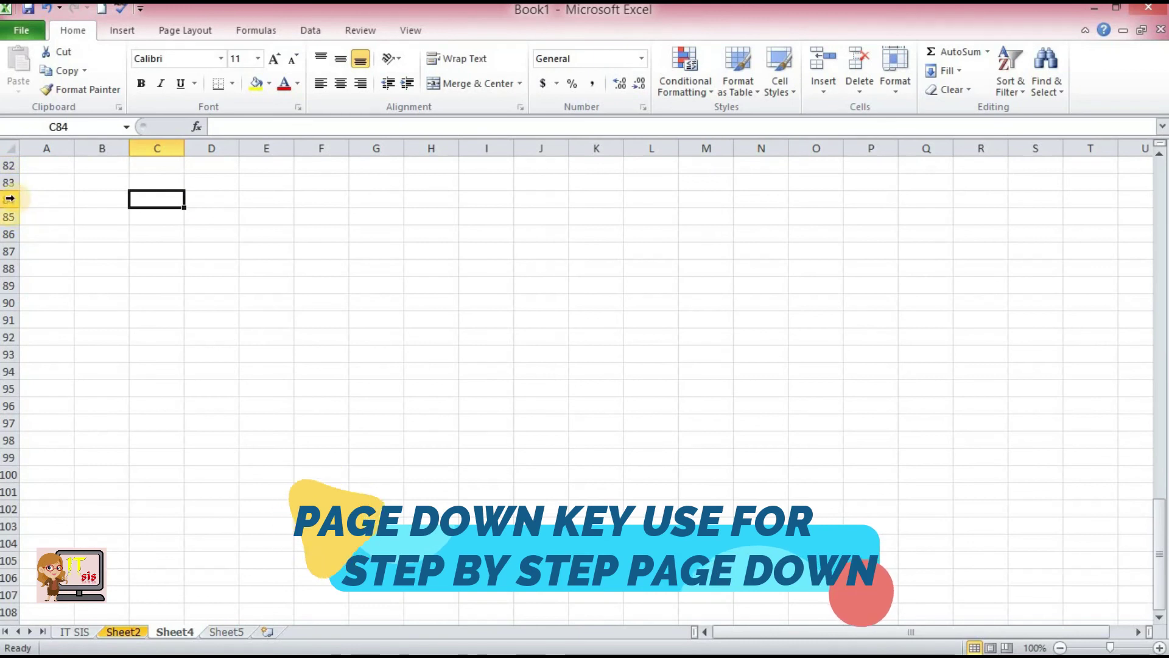
{"action": "key", "text": "Page_Down"}
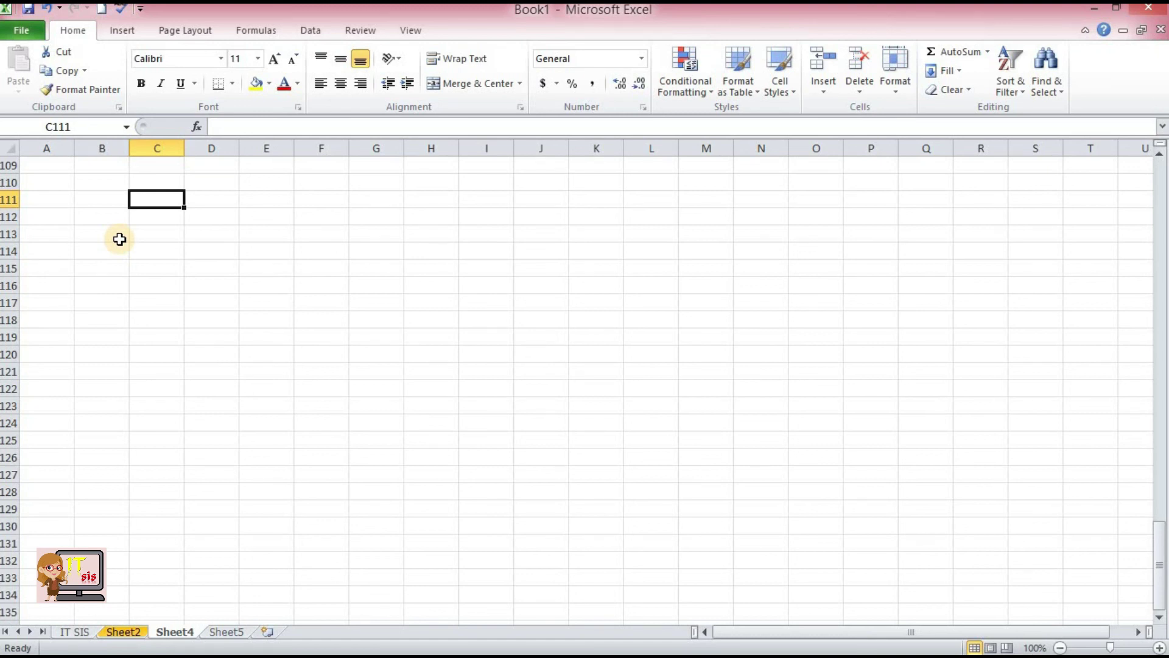
{"action": "key", "text": "Page_Up"}
{"action": "key", "text": "Page_Up"}
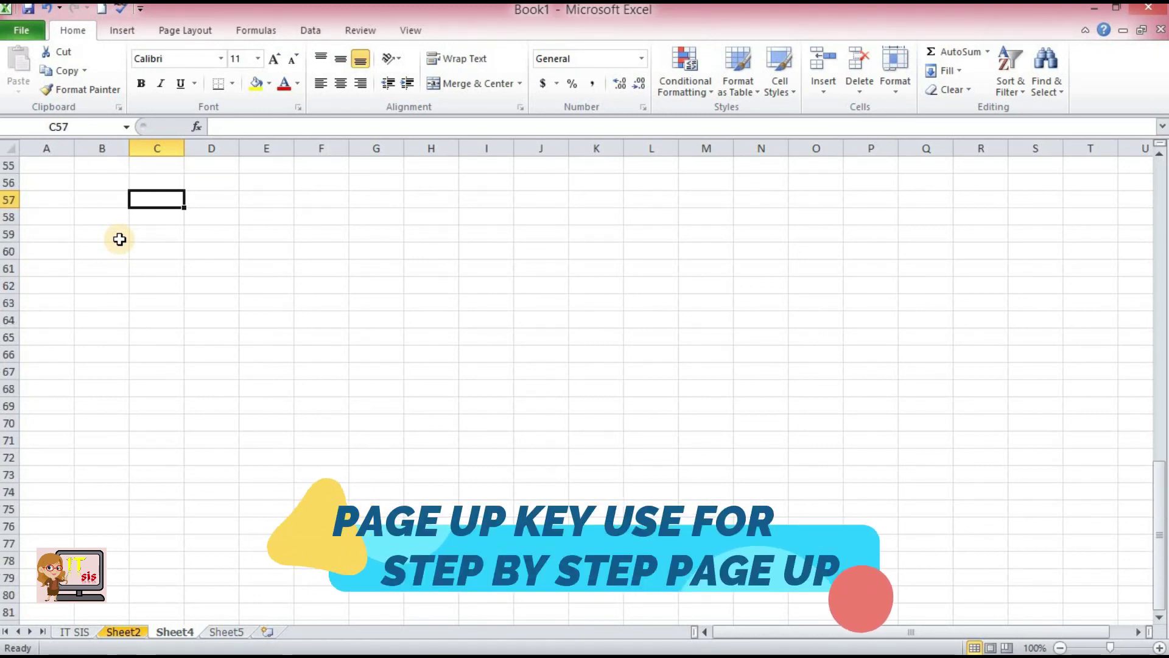
{"action": "key", "text": "Page_Up"}
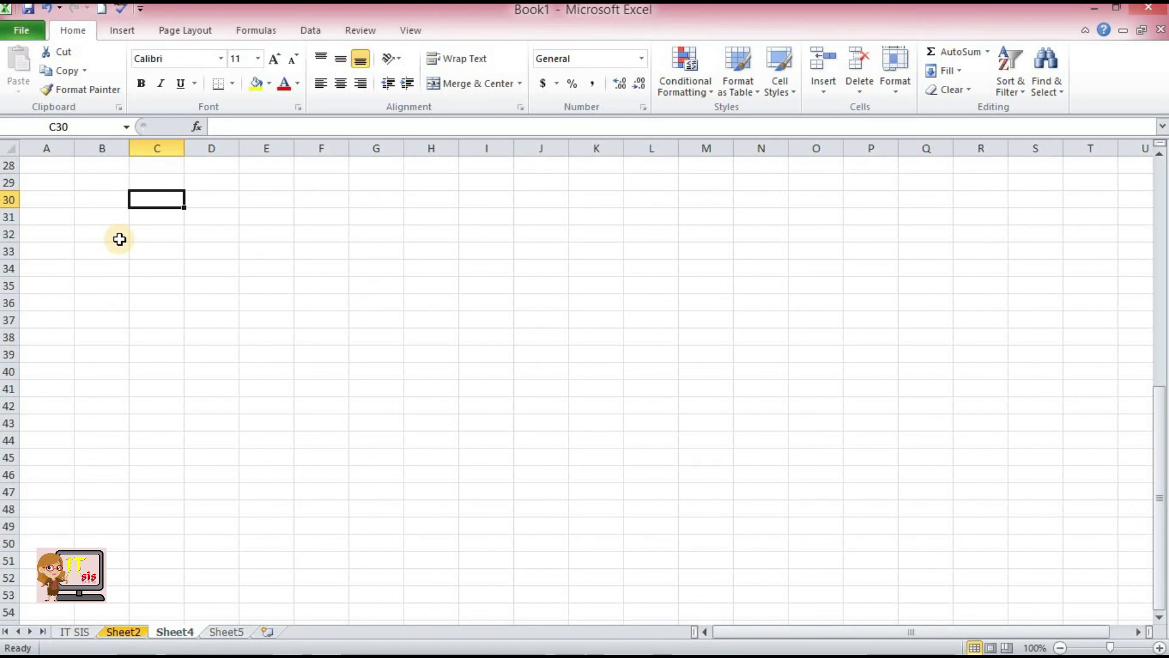
{"action": "key", "text": "Up"}
{"action": "key", "text": "Up"}
{"action": "key", "text": "Up"}
{"action": "key", "text": "Up"}
{"action": "key", "text": "Up"}
{"action": "key", "text": "Up"}
{"action": "key", "text": "Up"}
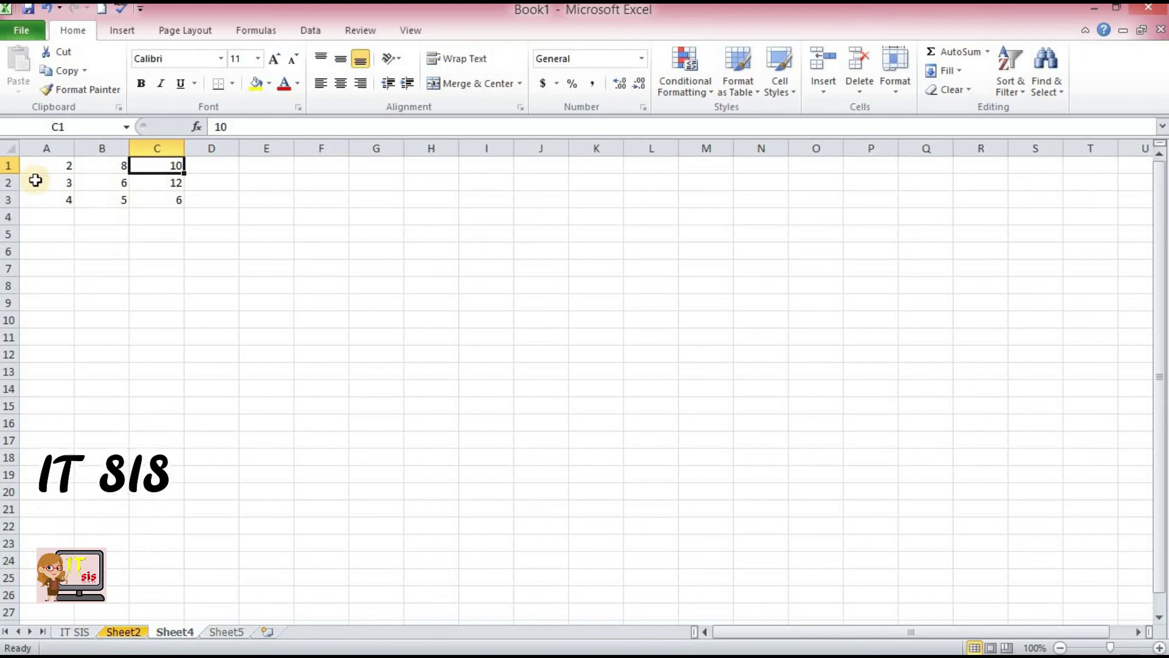
Step: Select cells B1, C1 and C3, which hold 8, 10 and 6
{"action": "left_click", "coordinate": [61, 165]}
{"action": "left_click", "coordinate": [91, 165]}
{"action": "left_click", "coordinate": [145, 165]}
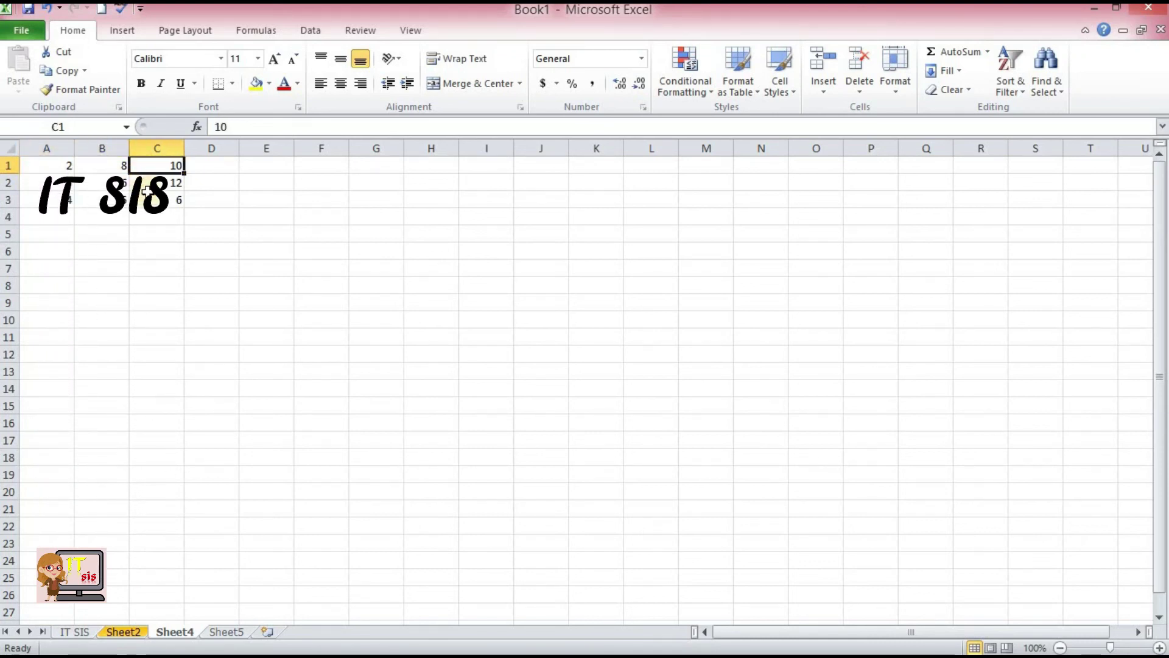
{"action": "left_click", "coordinate": [149, 195]}
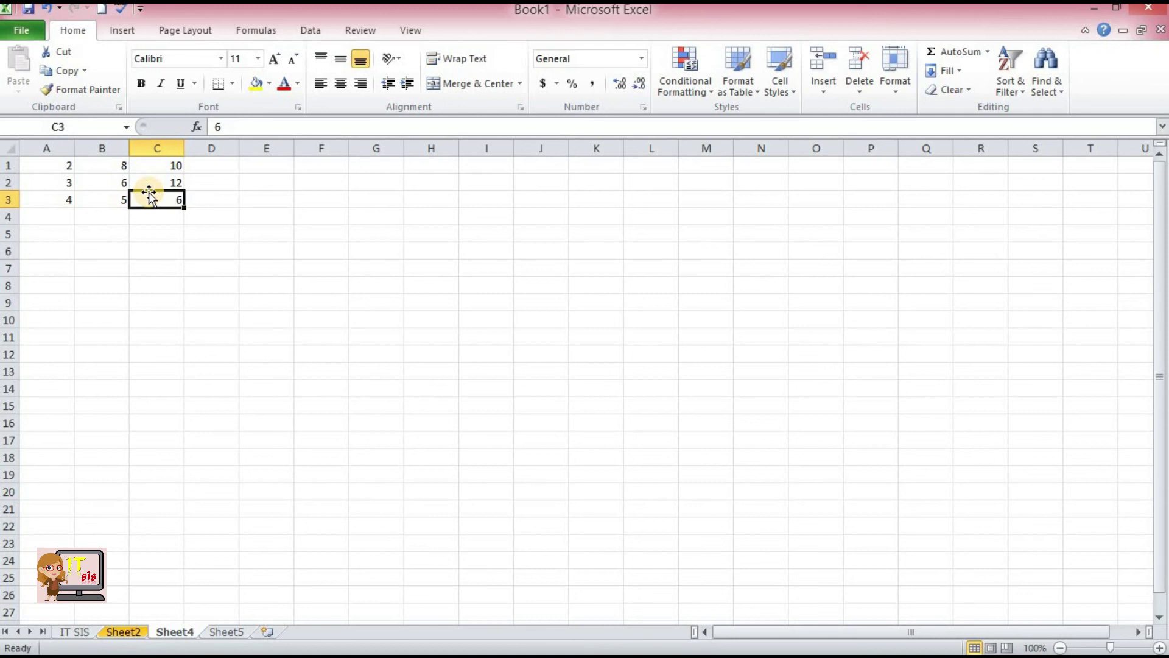
Step: Enter a person's name in cell A4, check A3 and A4, then return to A1
{"action": "left_click", "coordinate": [69, 219]}
{"action": "type", "text": "AMAL"}
{"action": "key", "text": "Return"}
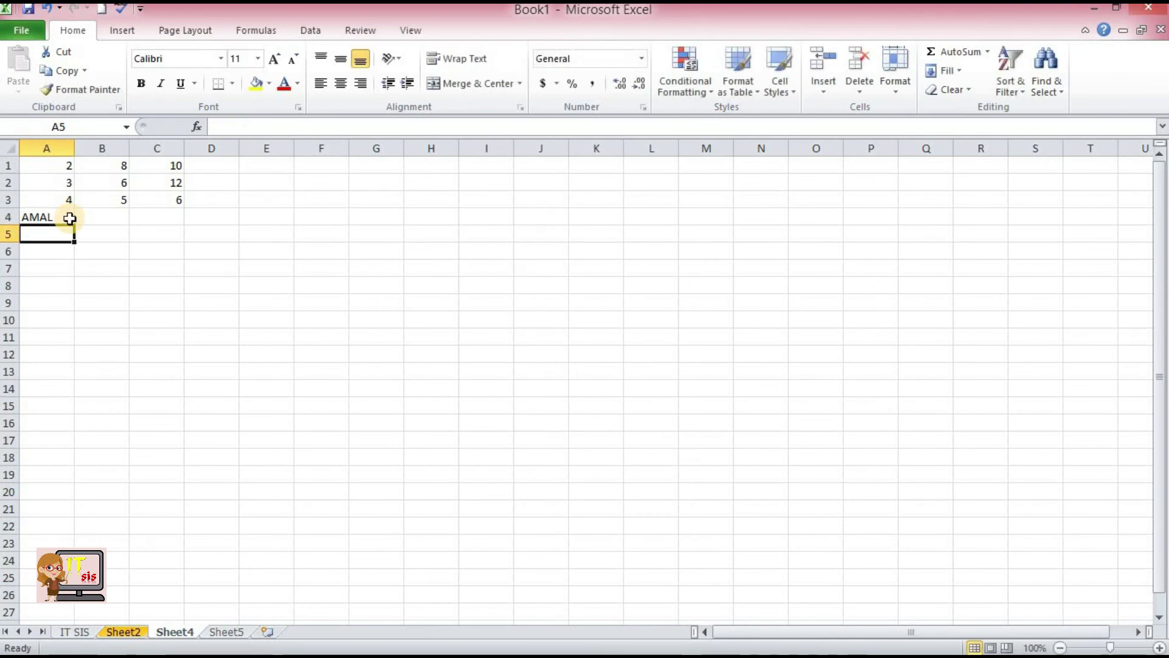
{"action": "left_click", "coordinate": [66, 201]}
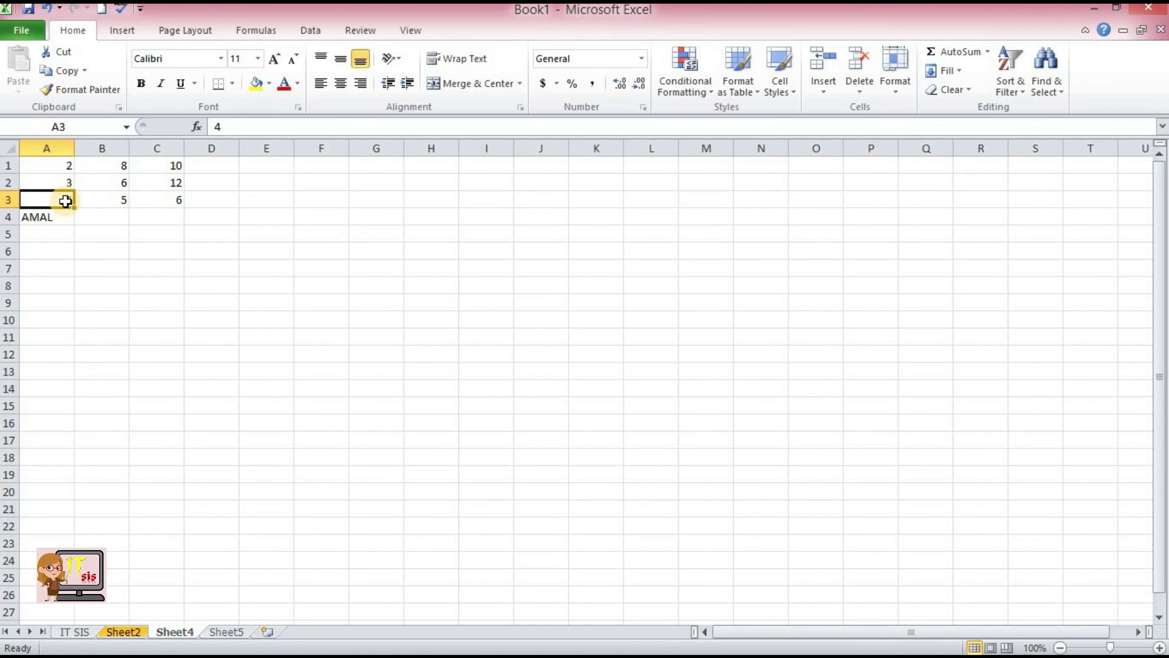
{"action": "left_click", "coordinate": [49, 219]}
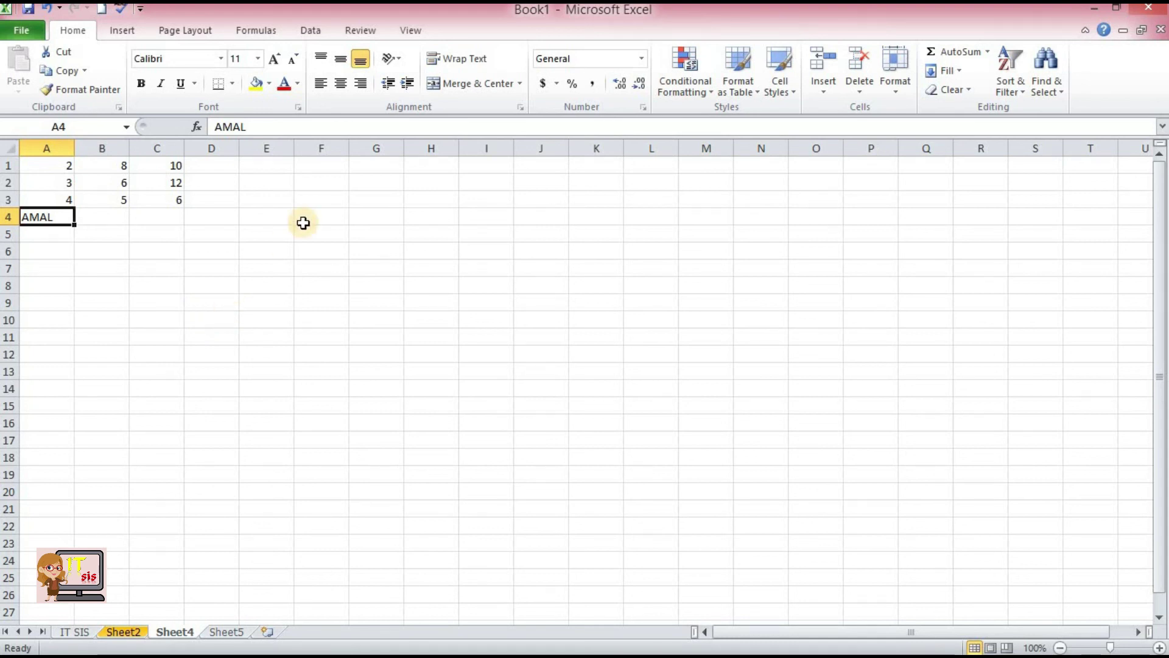
{"action": "left_click", "coordinate": [64, 168]}
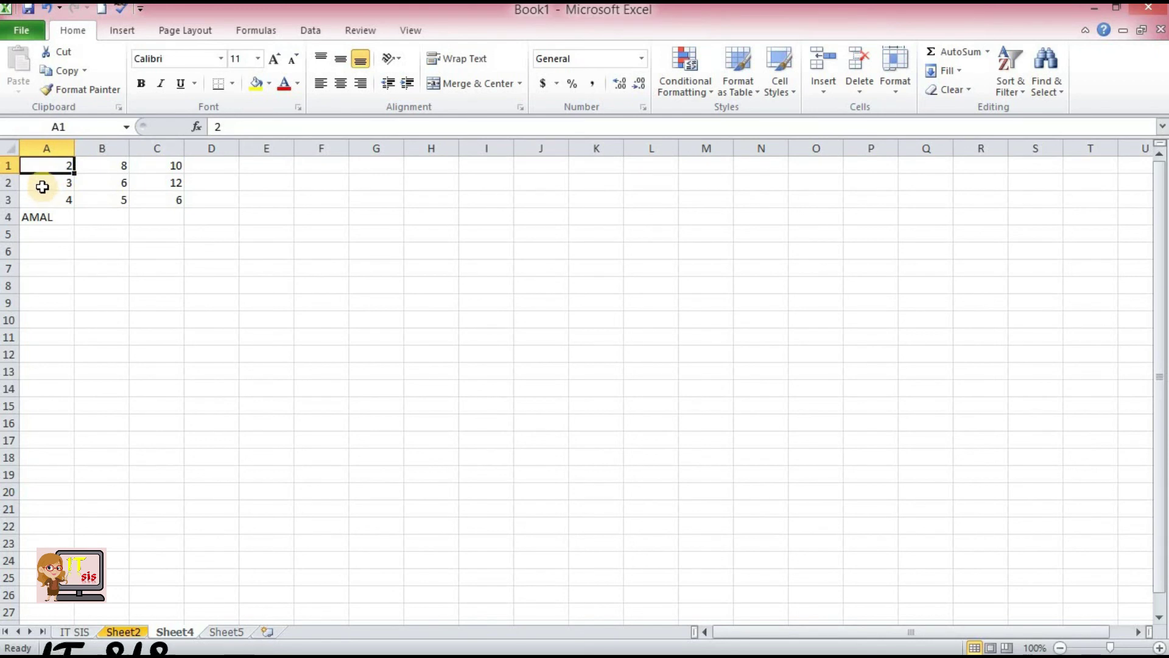
{"action": "left_click_drag", "start_coordinate": [32, 164], "coordinate": [162, 200]}
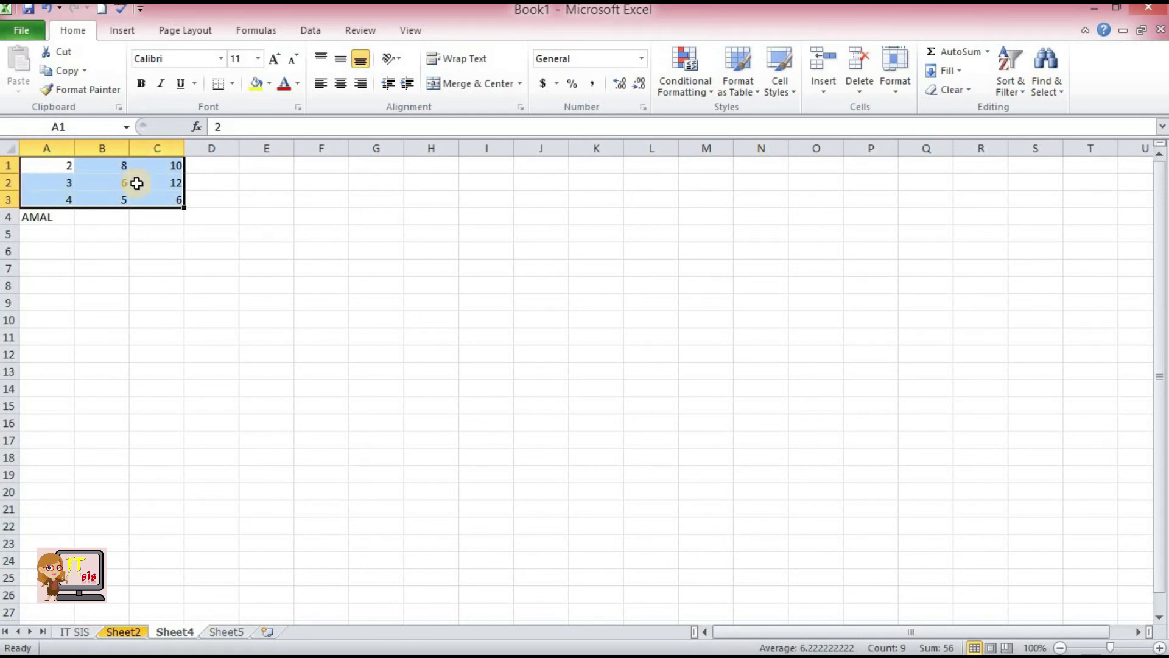
{"action": "left_click", "coordinate": [51, 169]}
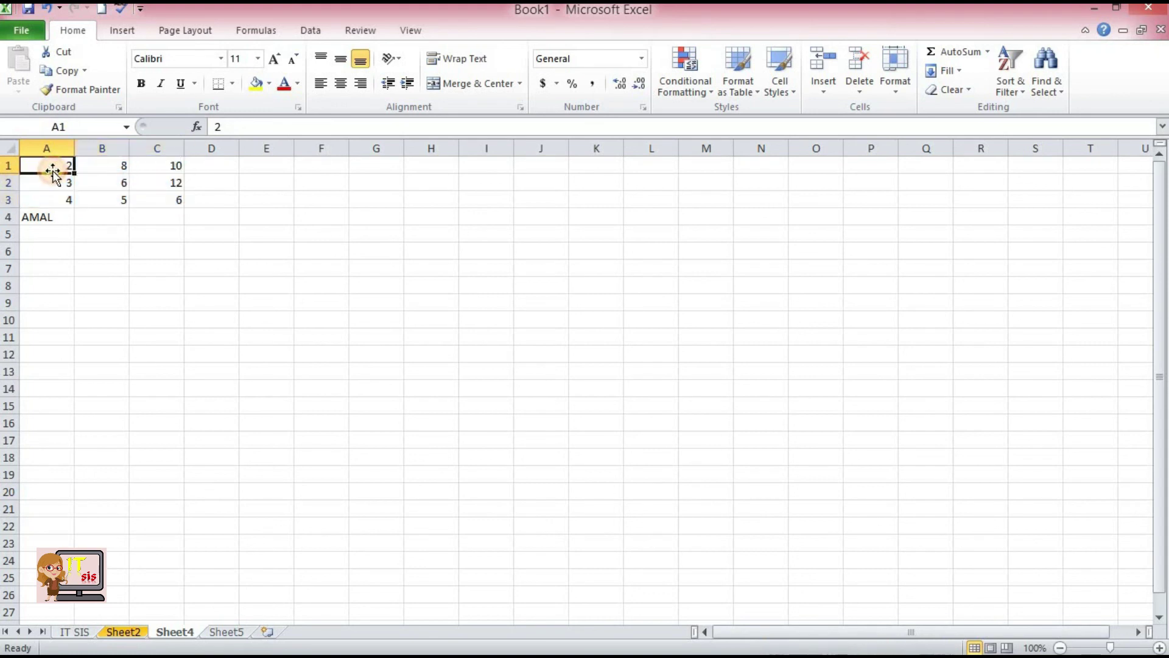
{"action": "left_click_drag", "start_coordinate": [51, 169], "coordinate": [158, 166]}
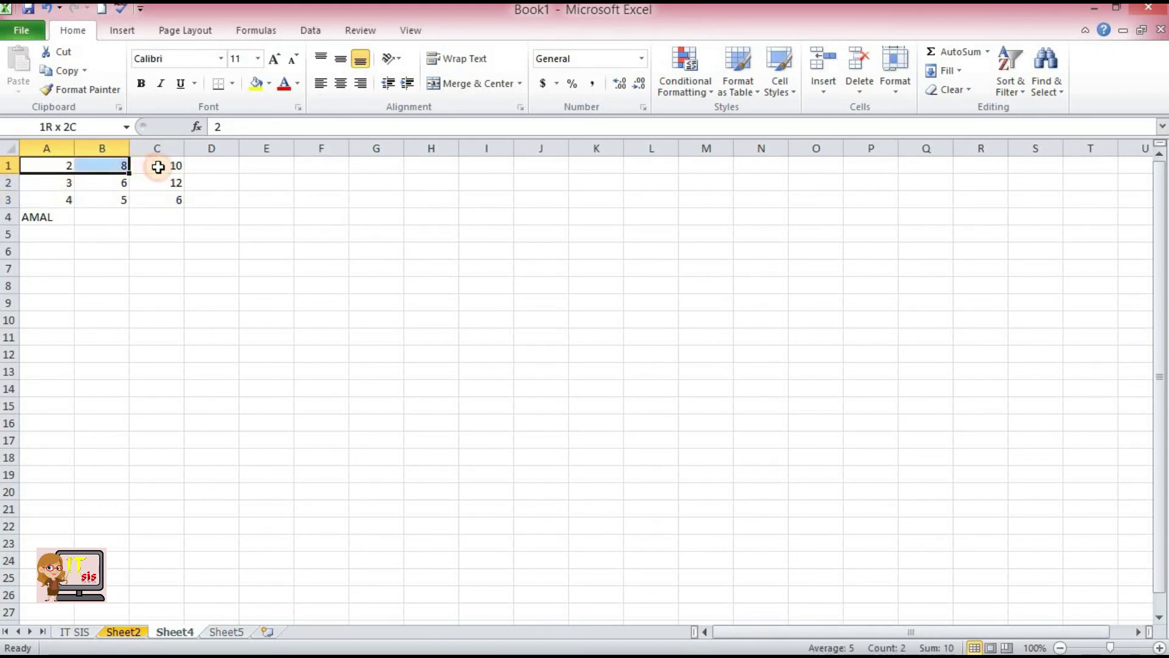
{"action": "left_click", "coordinate": [41, 182]}
{"action": "left_click_drag", "start_coordinate": [148, 191], "coordinate": [161, 184]}
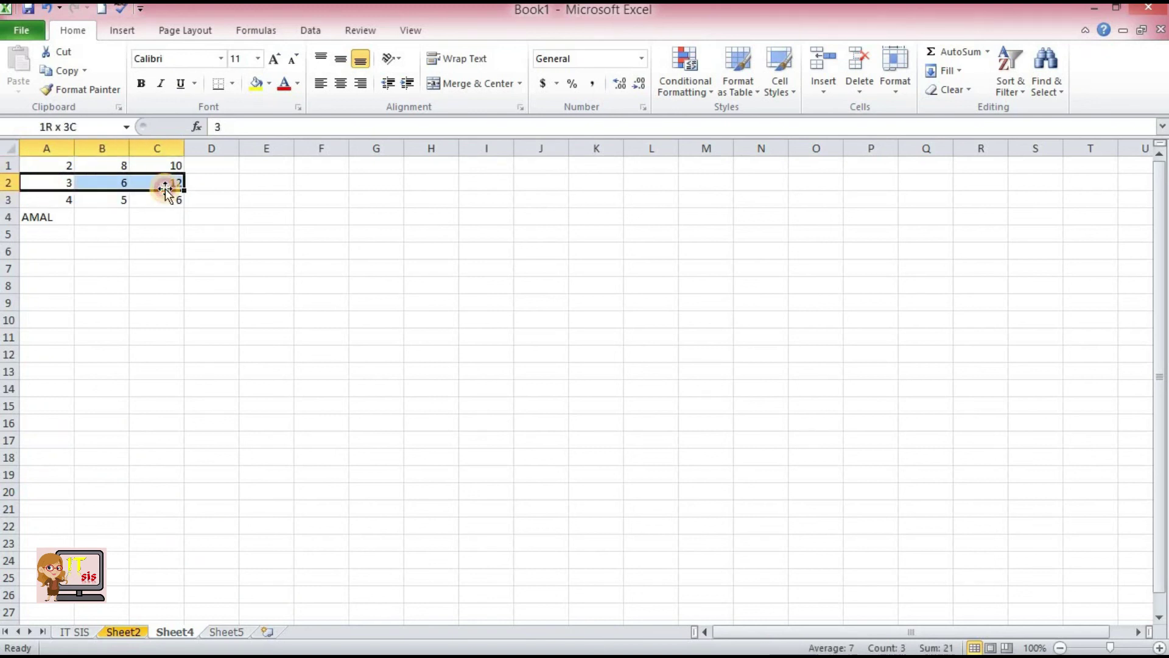
{"action": "left_click_drag", "start_coordinate": [58, 199], "coordinate": [160, 199]}
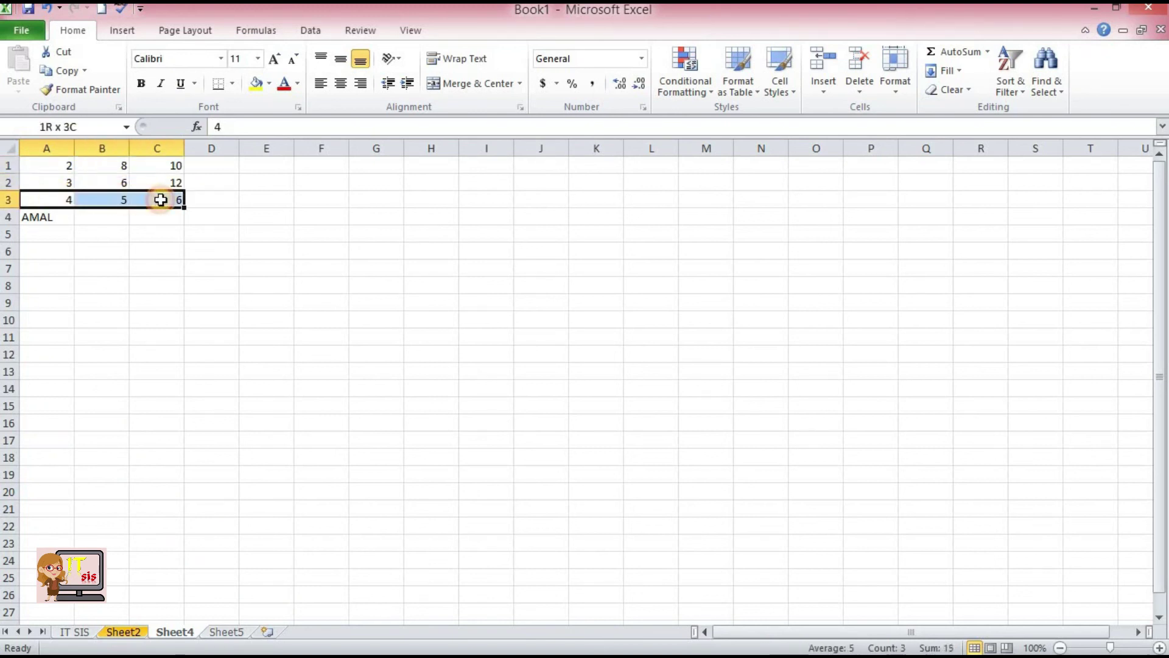
{"action": "left_click_drag", "start_coordinate": [48, 164], "coordinate": [161, 204]}
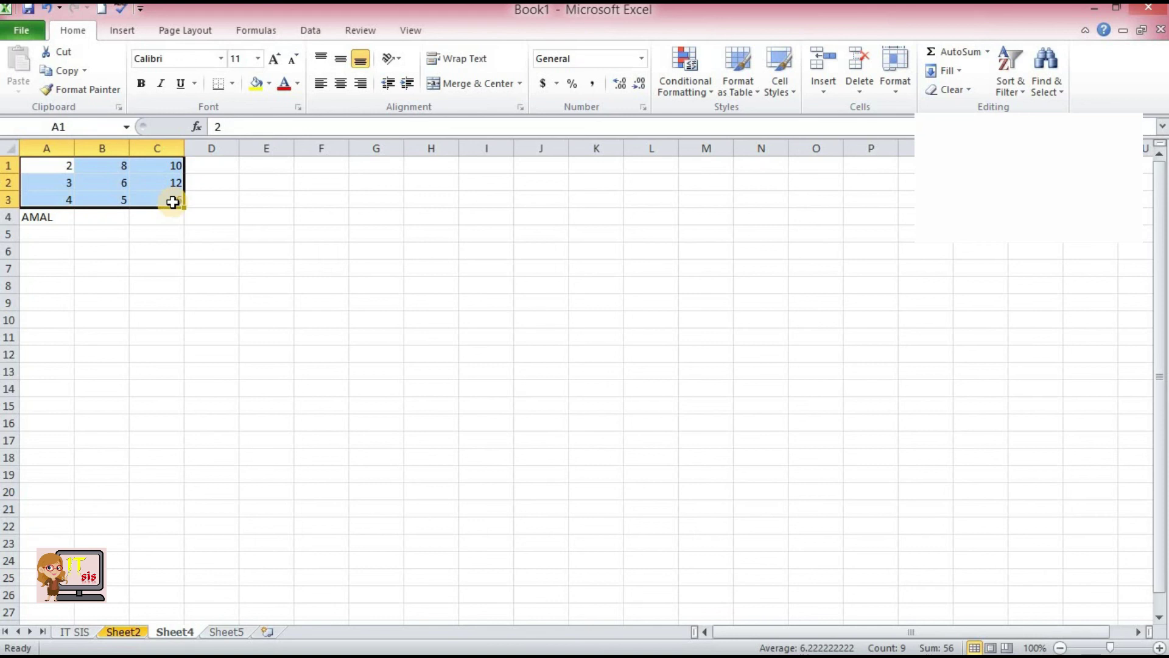
{"action": "left_click", "coordinate": [454, 364]}
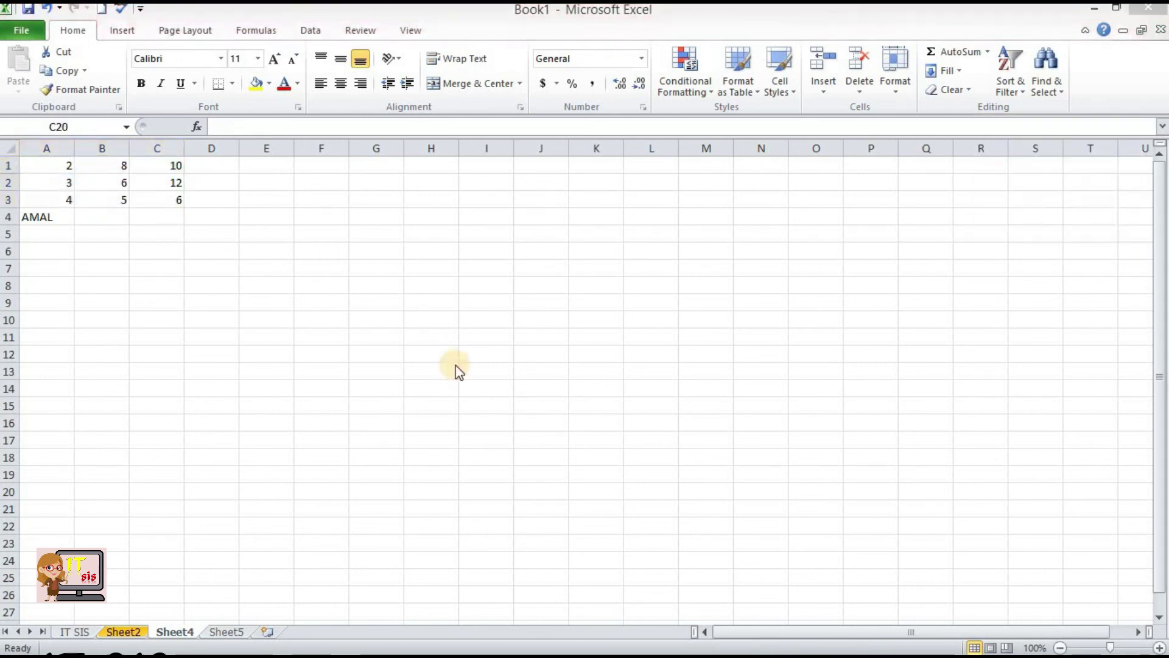